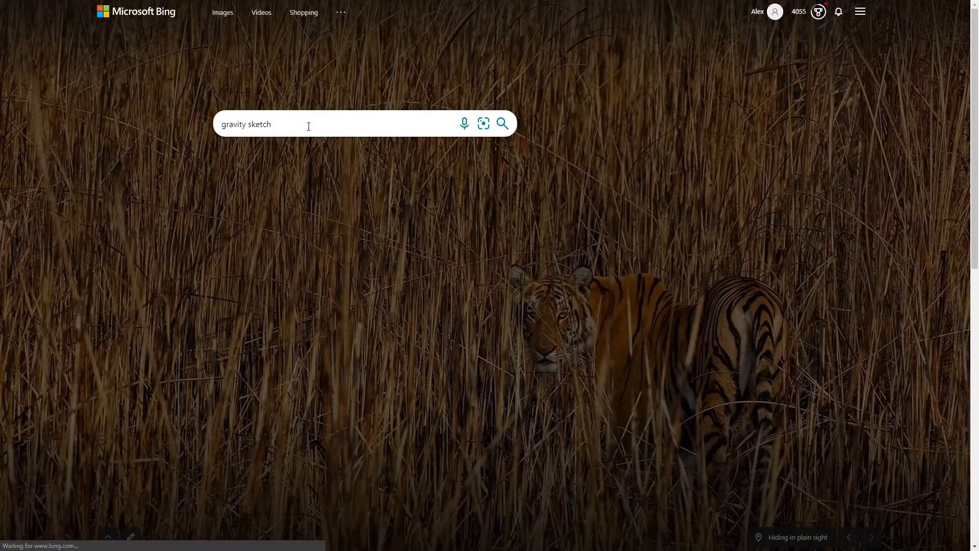
Find the Gravity Sketch website through a web search, open its LandingPad and download batcardefault.zip
key("Return")
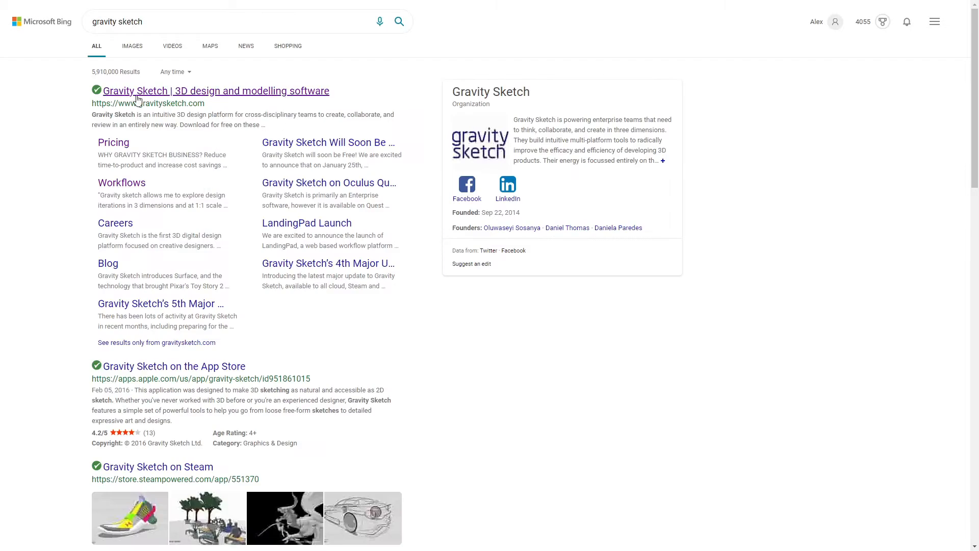
left_click(139, 92)
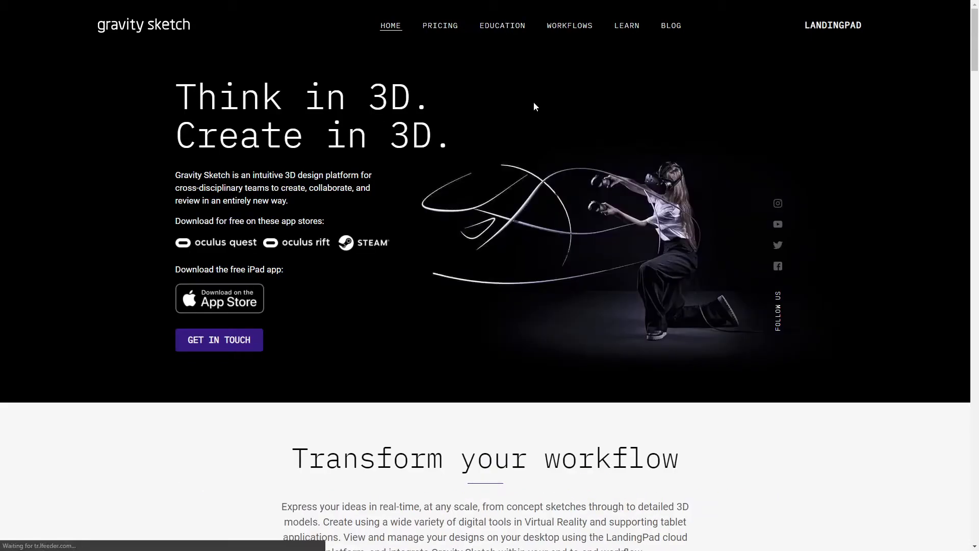
left_click(827, 32)
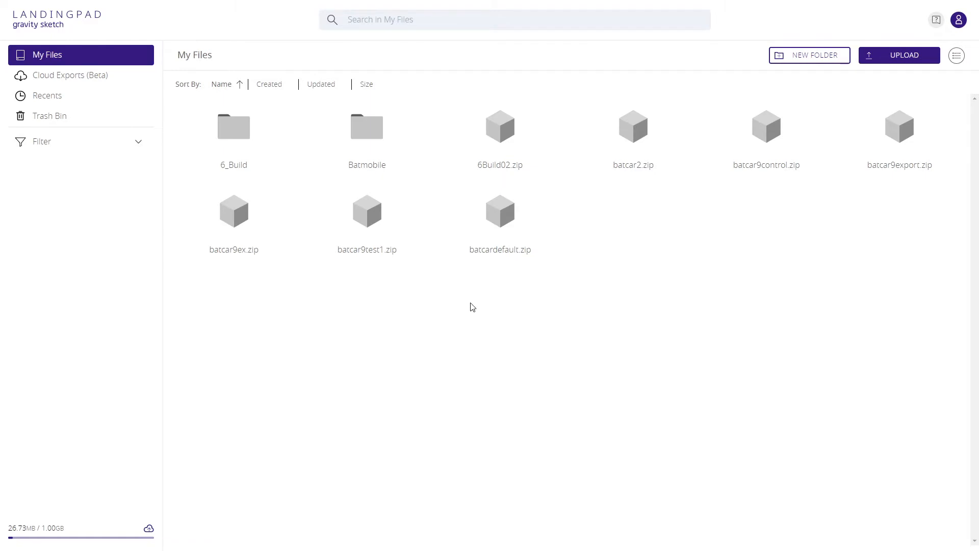
left_click(489, 256)
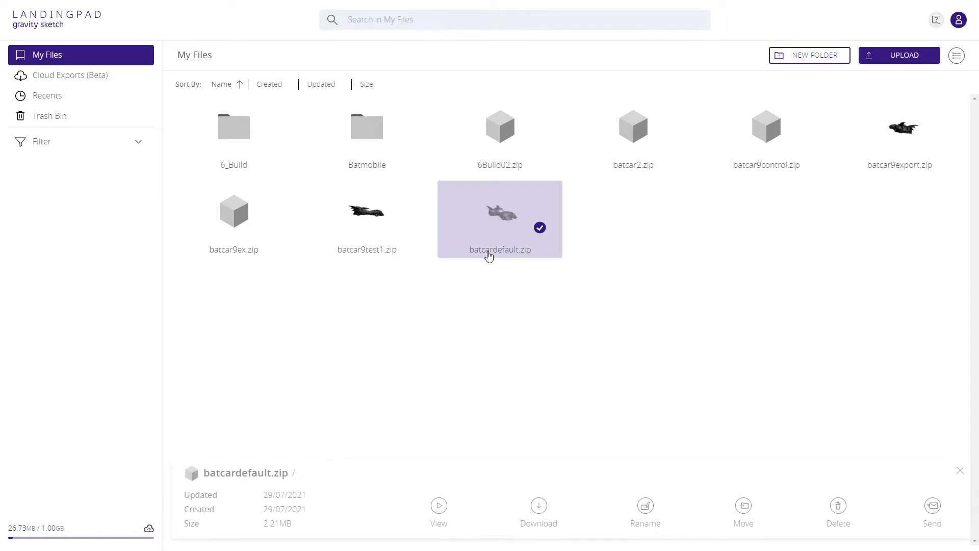
left_click(540, 507)
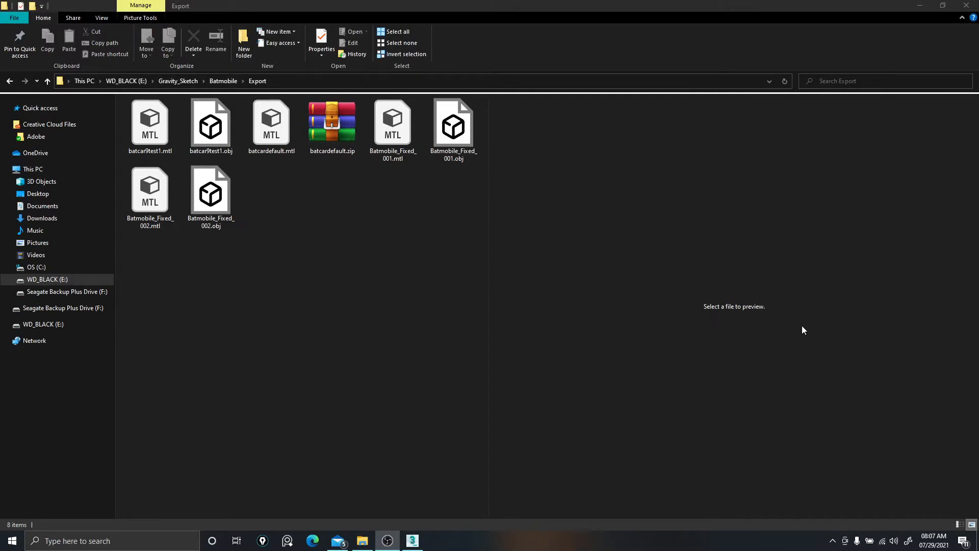
Extract batcardefault.zip directly into the Export folder, replacing all existing files of the same name
left_click(305, 218)
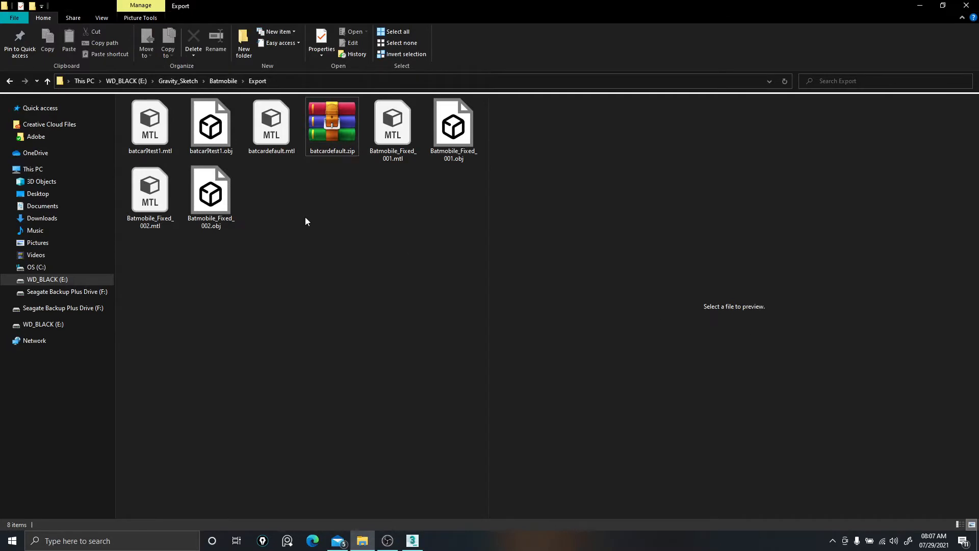
right_click(326, 115)
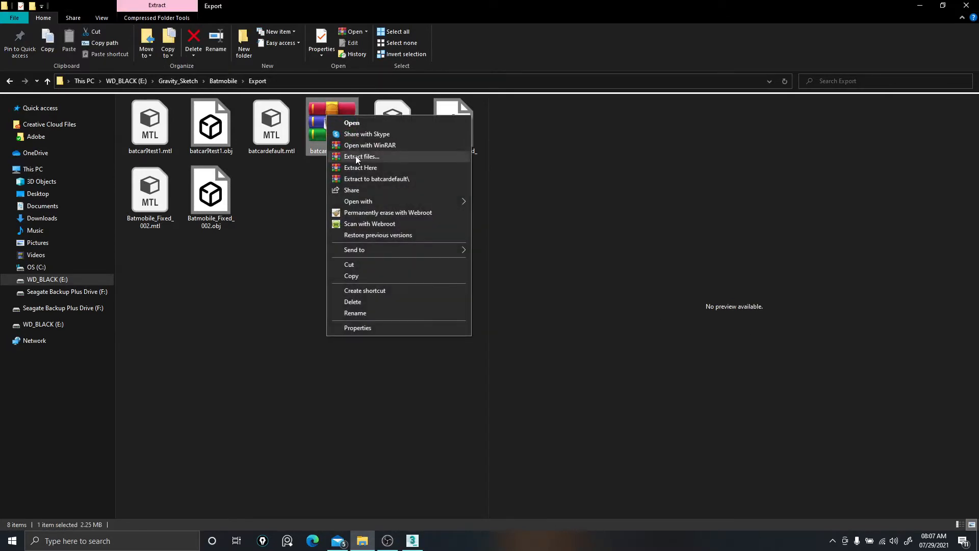
left_click(360, 168)
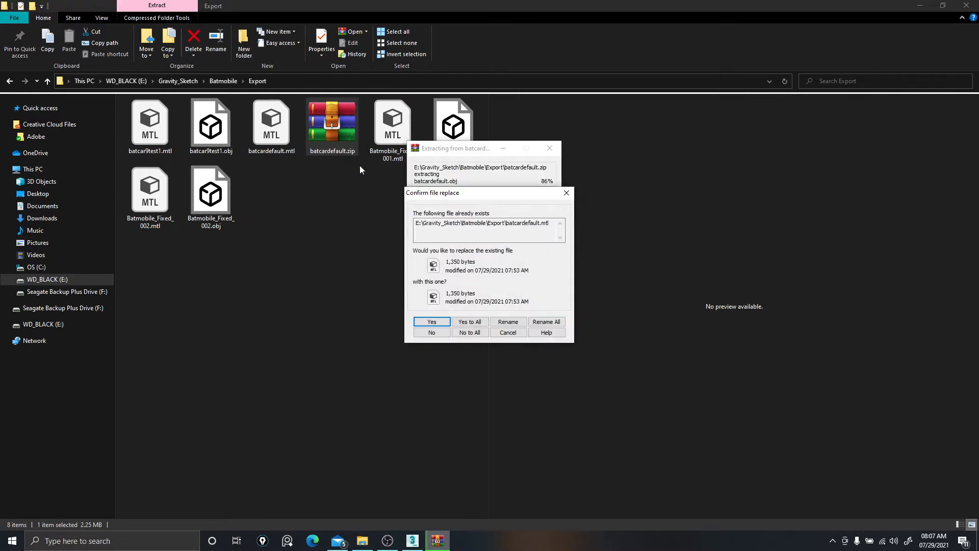
left_click(470, 321)
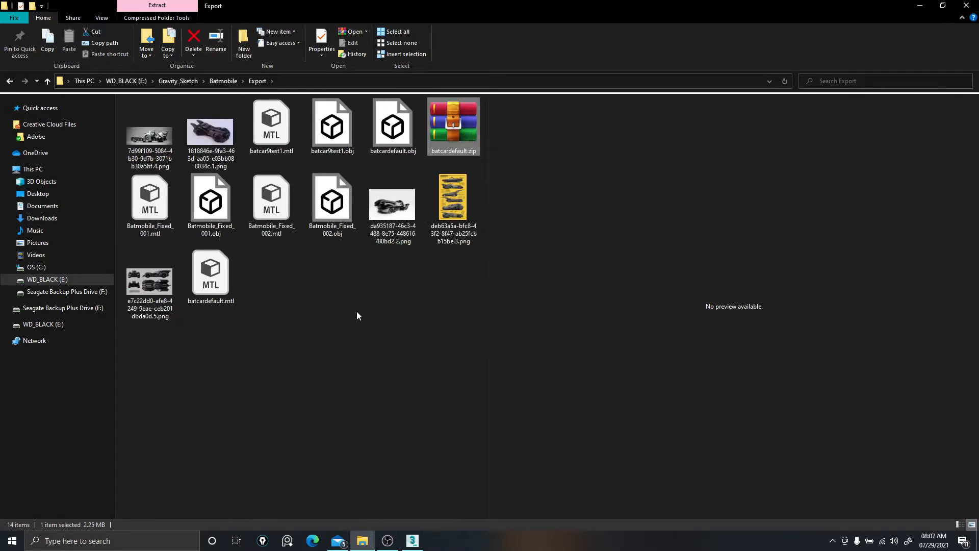
Delete the five extracted PNG reference images from the Export folder
left_click(392, 206)
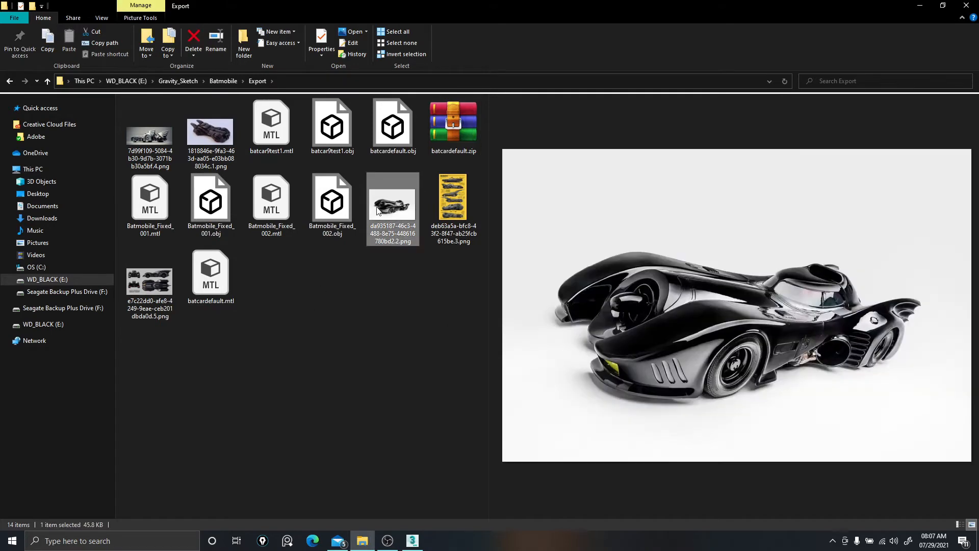
left_click(448, 207, "ctrl")
left_click(150, 281, "ctrl")
left_click(204, 120, "ctrl")
left_click(161, 129, "ctrl")
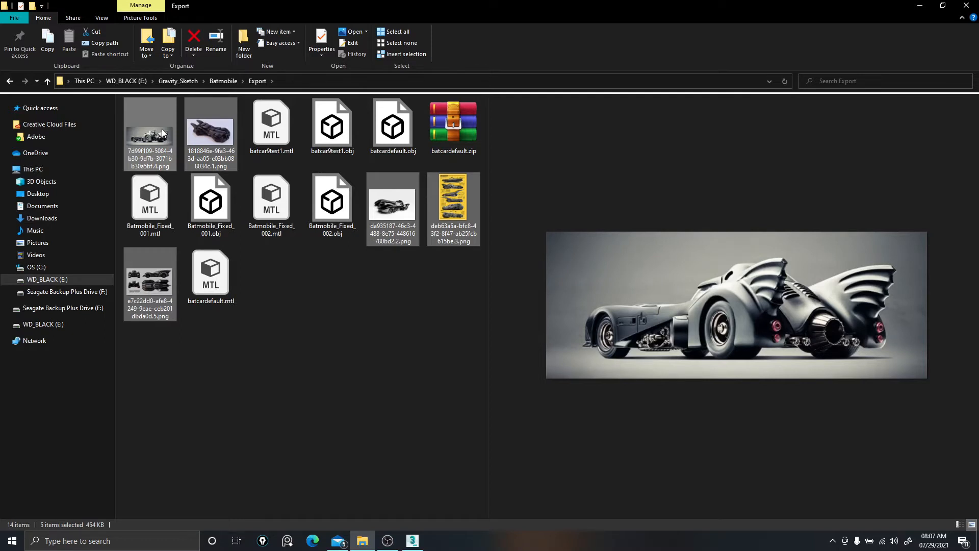
key("Delete")
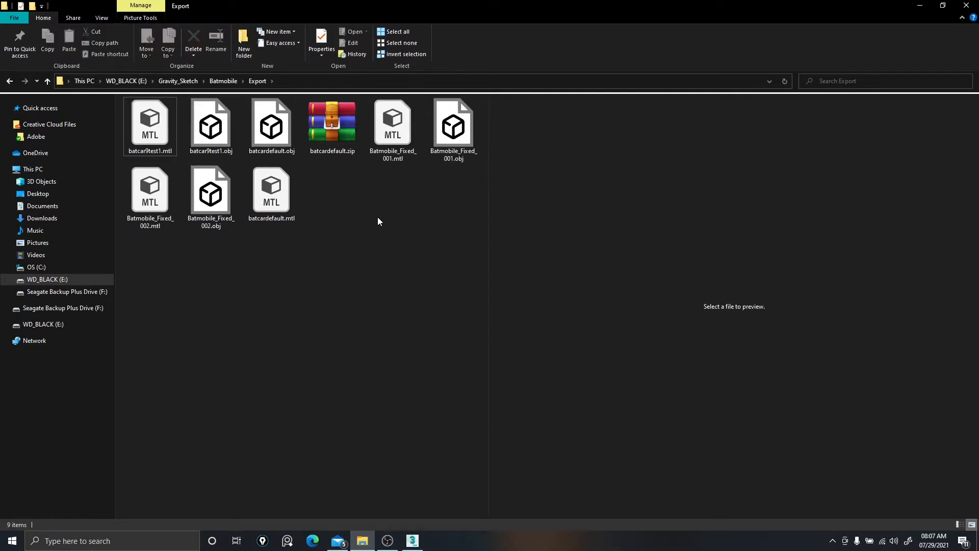
Switch to 3ds Max and import batcardefault.obj, skipping the missing maps and suppressing further missing-map prompts
left_click(274, 132)
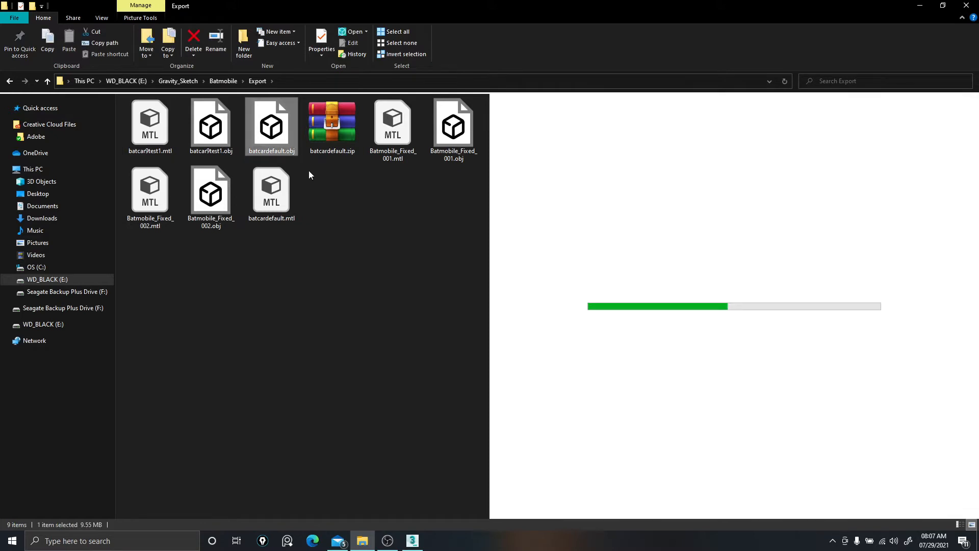
left_click(182, 157)
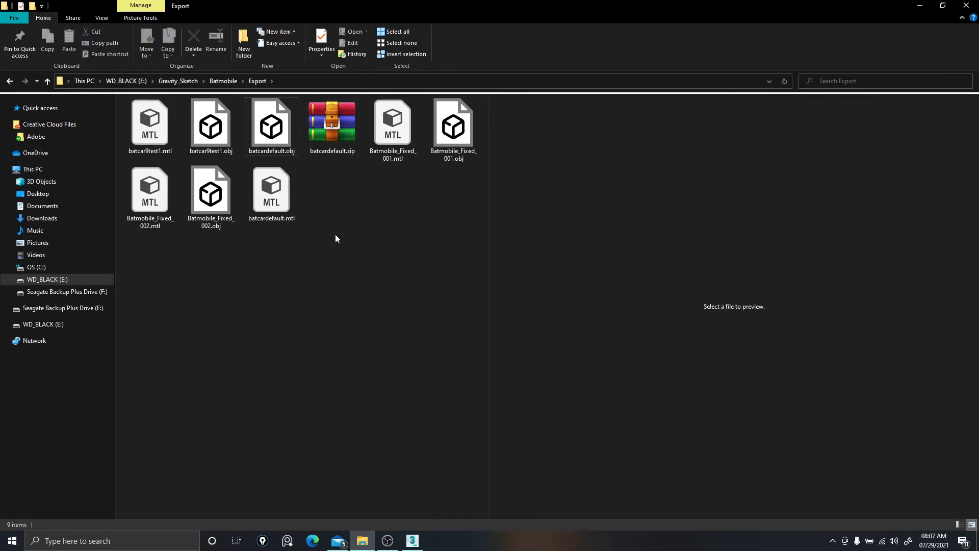
left_click(413, 541)
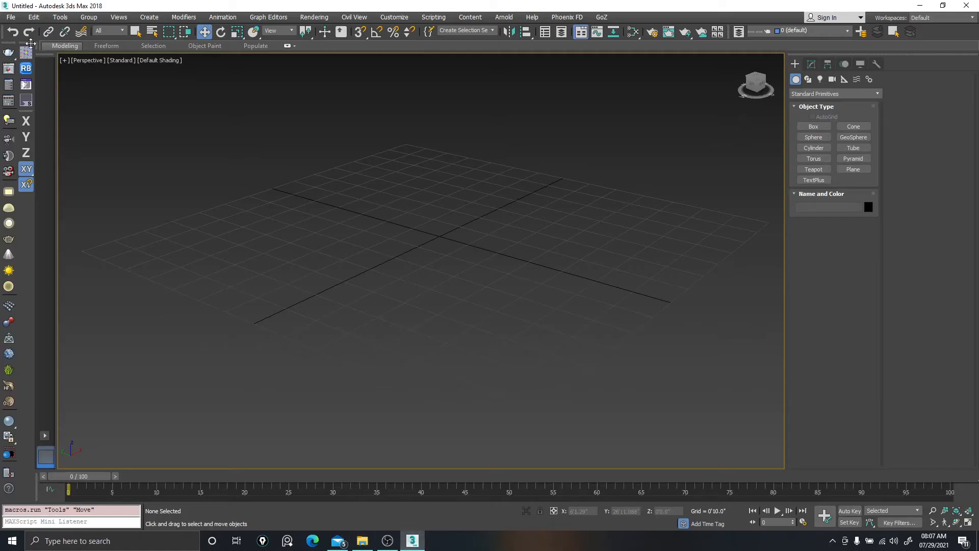
left_click(11, 20)
mouse_move(68, 165)
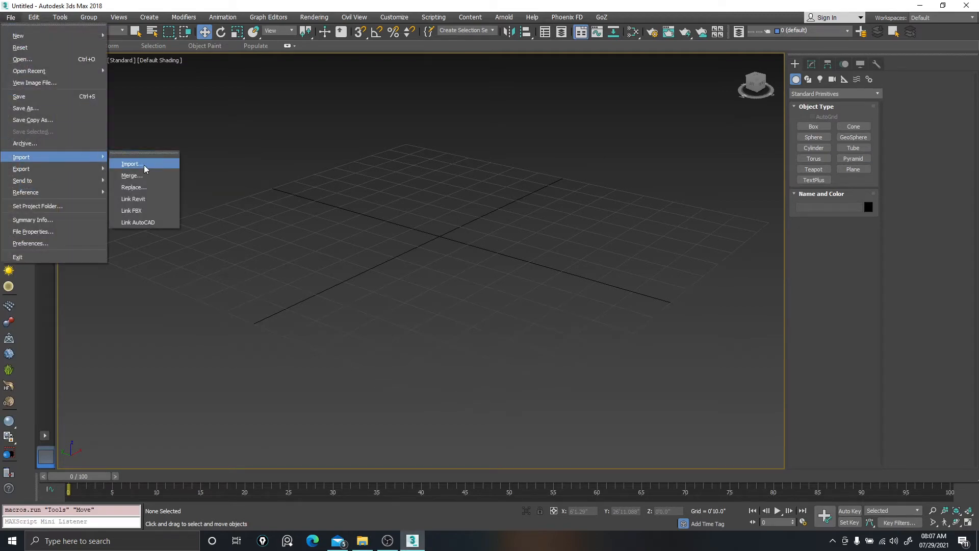
left_click(147, 165)
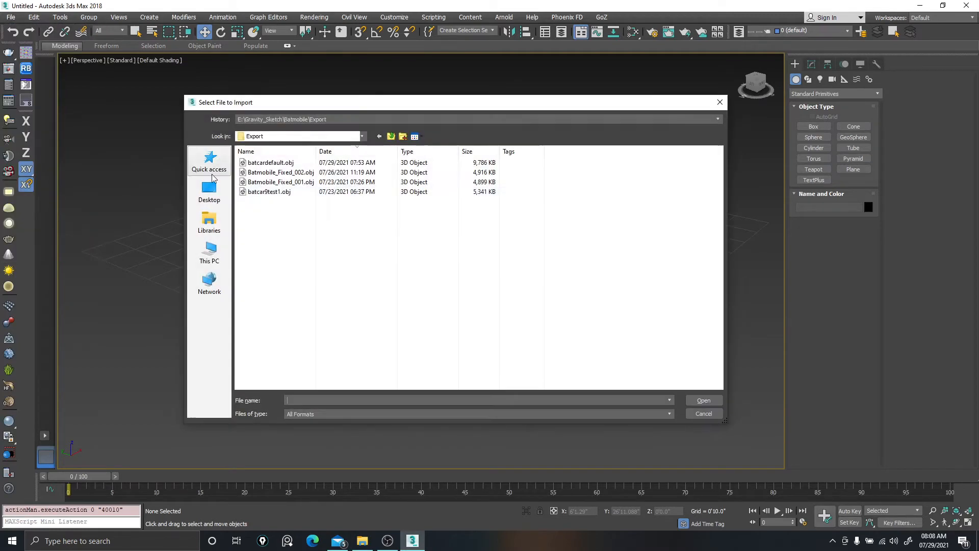
double_click(290, 163)
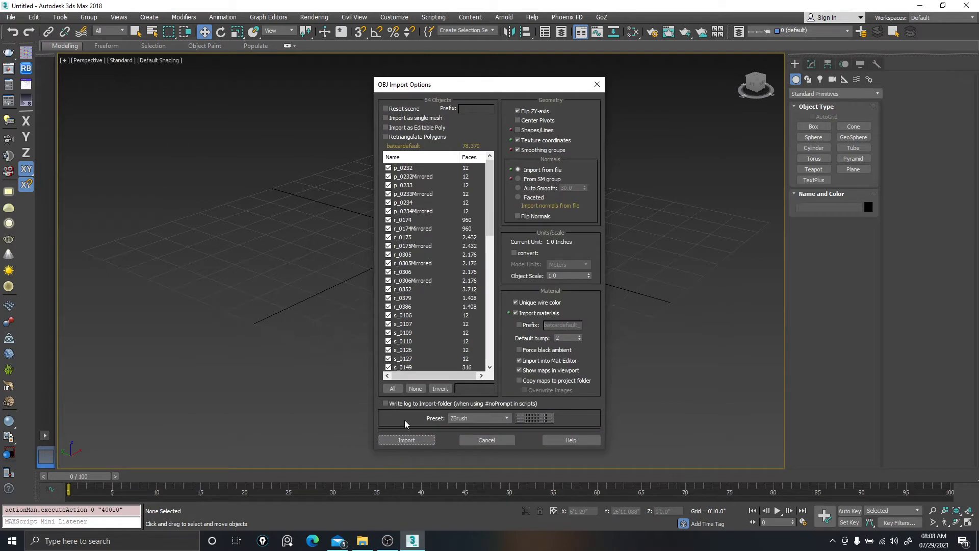
left_click(406, 439)
left_click(450, 287)
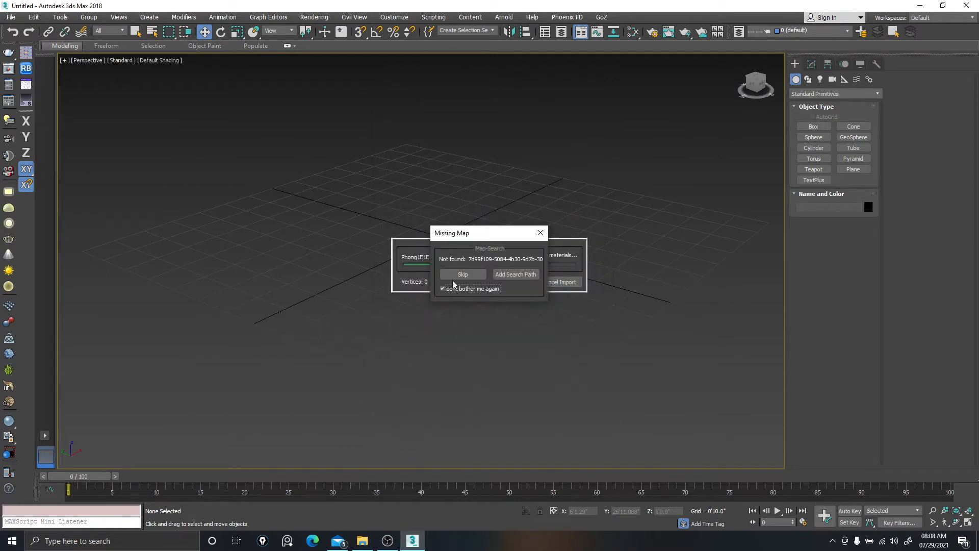
left_click(461, 275)
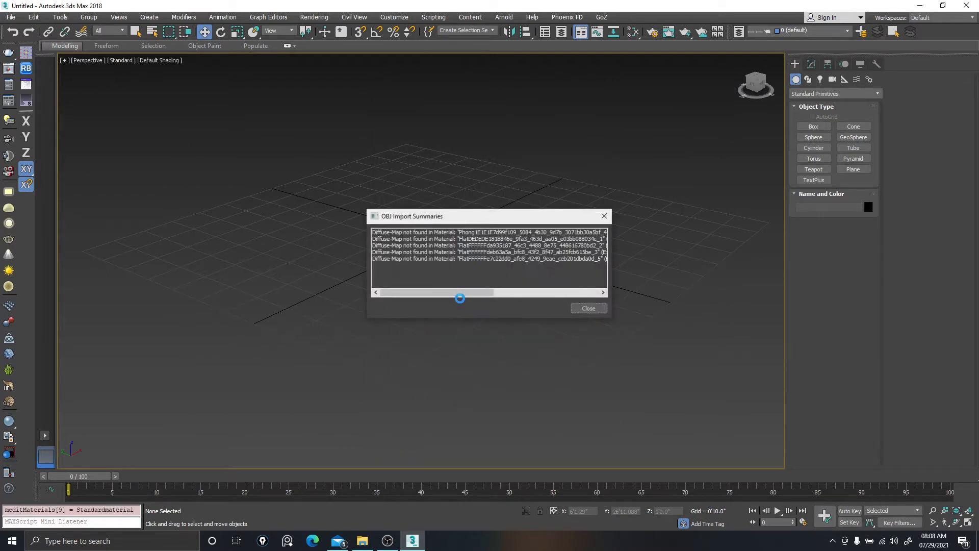
left_click(587, 307)
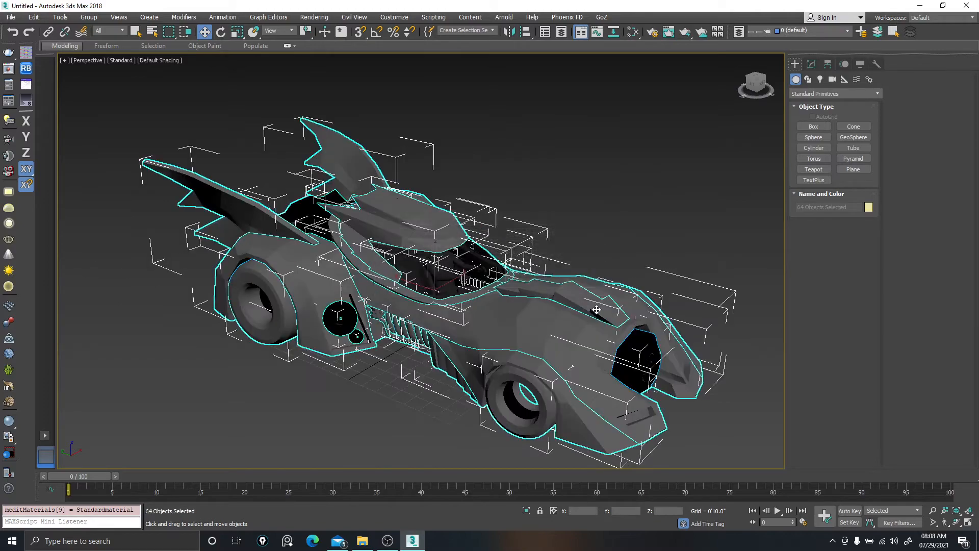
Apply a TurboSmooth modifier to the car's front body shell only
middle_click_drag(638, 307, 569, 281, "alt")
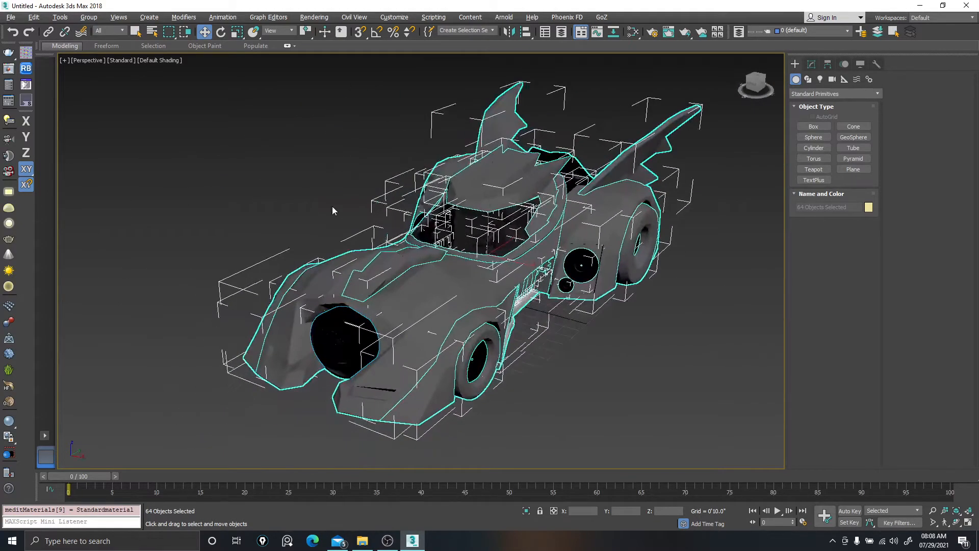
left_click(332, 210)
left_click(811, 64)
left_click(432, 316)
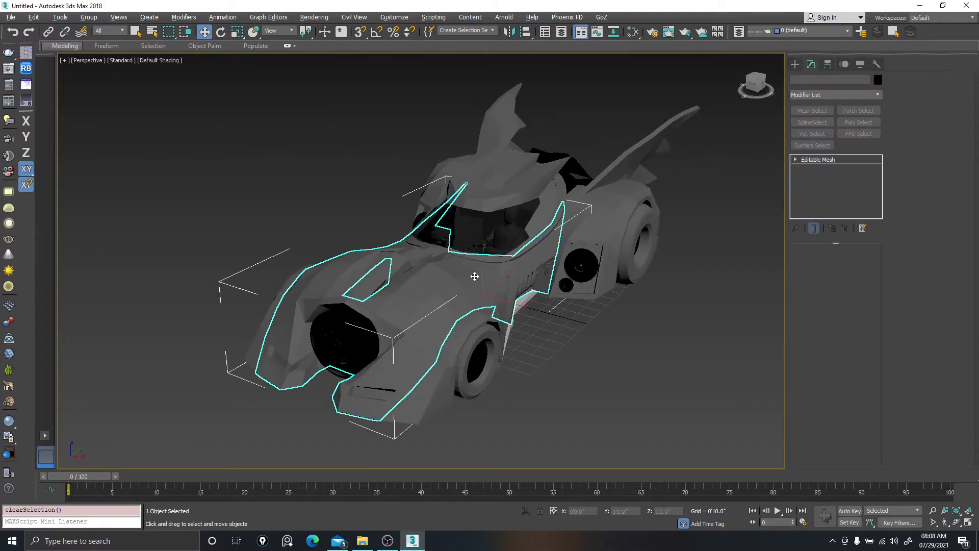
scroll(431, 315, "up", 5)
scroll(432, 316, "down", 2)
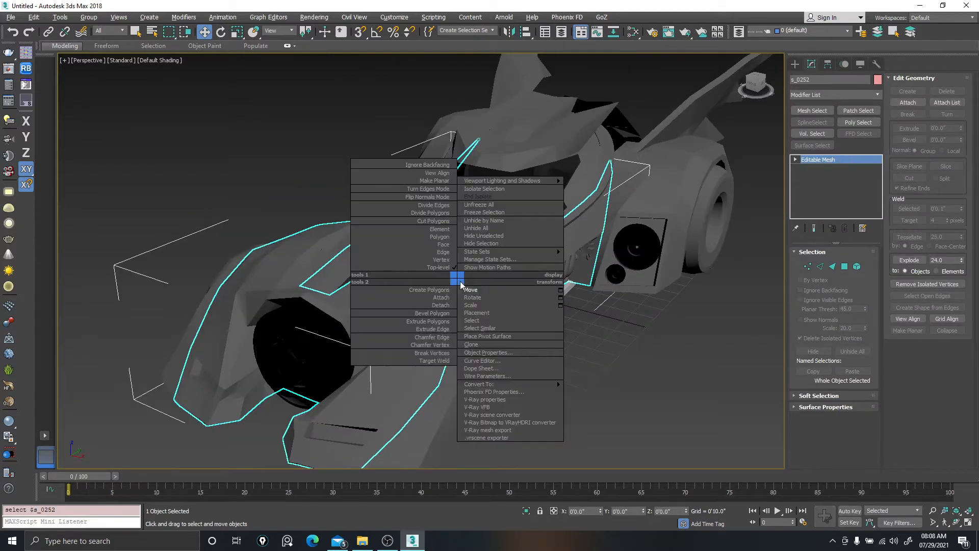
key("F4")
key("F4")
left_click(839, 94)
key("t")
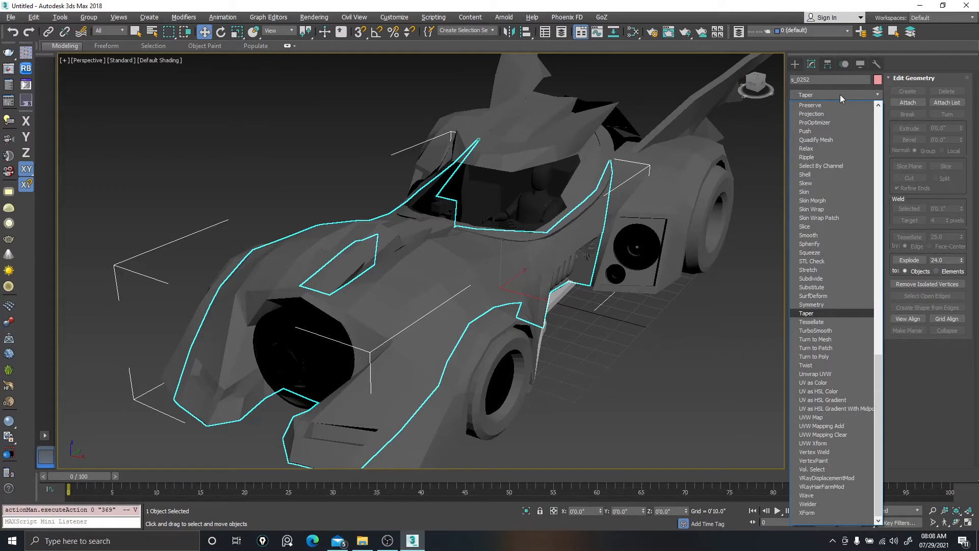
key("u")
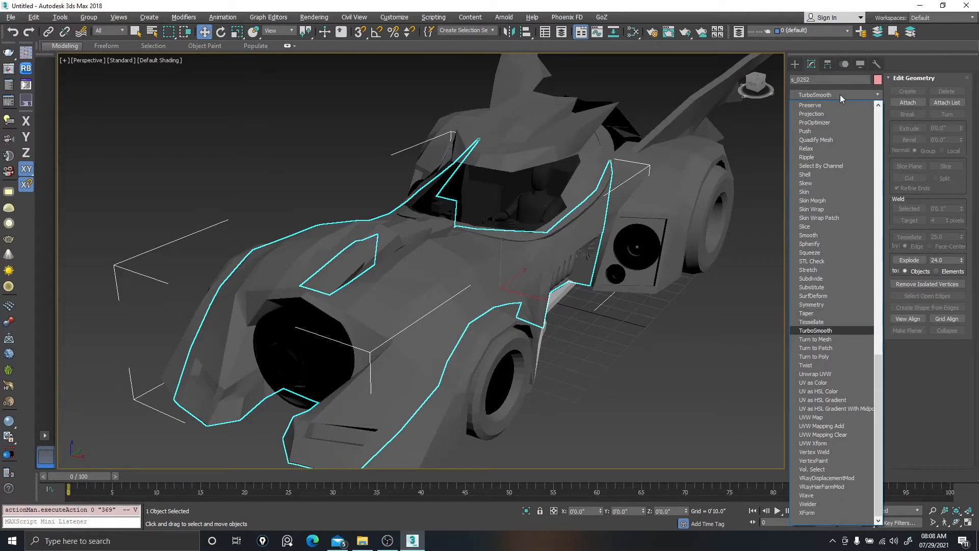
key("Return")
Show edged faces to examine the smoothed body shell's mesh, and remove its TurboSmooth modifier
scroll(417, 347, "up", 5)
middle_click_drag(417, 345, 461, 232, "alt")
key("F4")
scroll(462, 232, "down", 3)
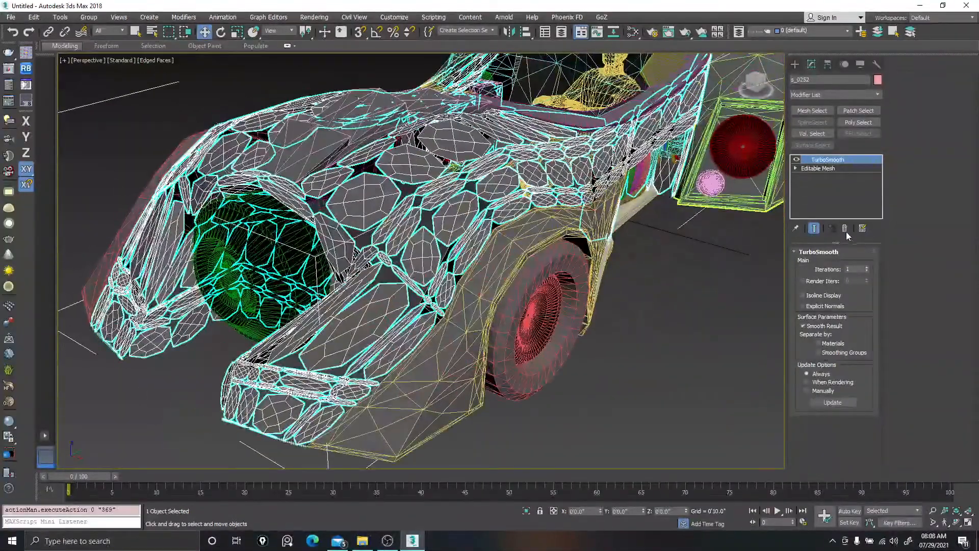
left_click(844, 228)
Try selecting individual polygons on the front body shell and moving one along Z, then return to object level
right_click(471, 219)
left_click(466, 197)
left_click(382, 192)
key("F7")
left_click_drag(386, 185, 389, 142)
key("z")
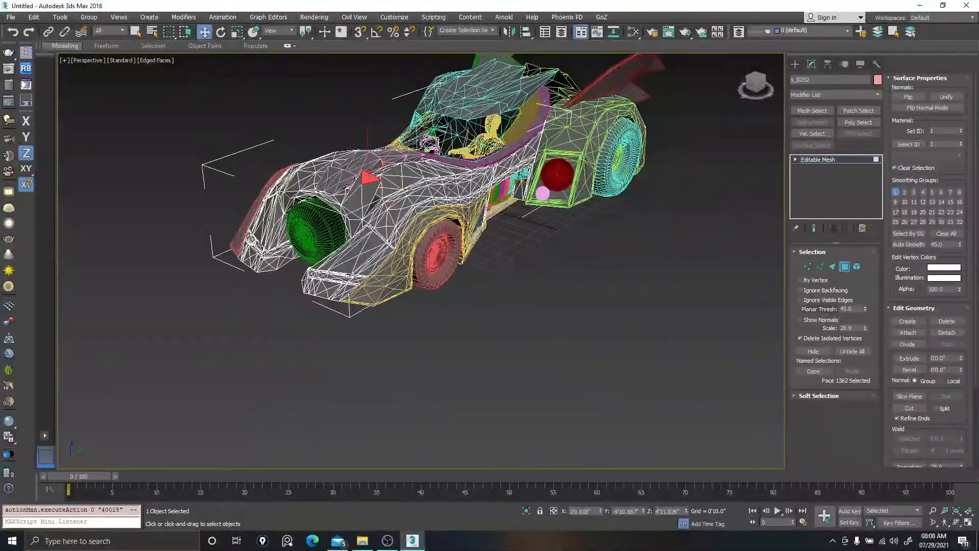
right_click(452, 186)
left_click(397, 175)
left_click(340, 158)
right_click(331, 138)
left_click(340, 146)
middle_click_drag(343, 148, 357, 200)
scroll(398, 190, "down", 3)
Select the entire car, lock the selection and move it about 300.5 units along X, clear of the grid
left_click_drag(575, 166, 296, 324)
key("space")
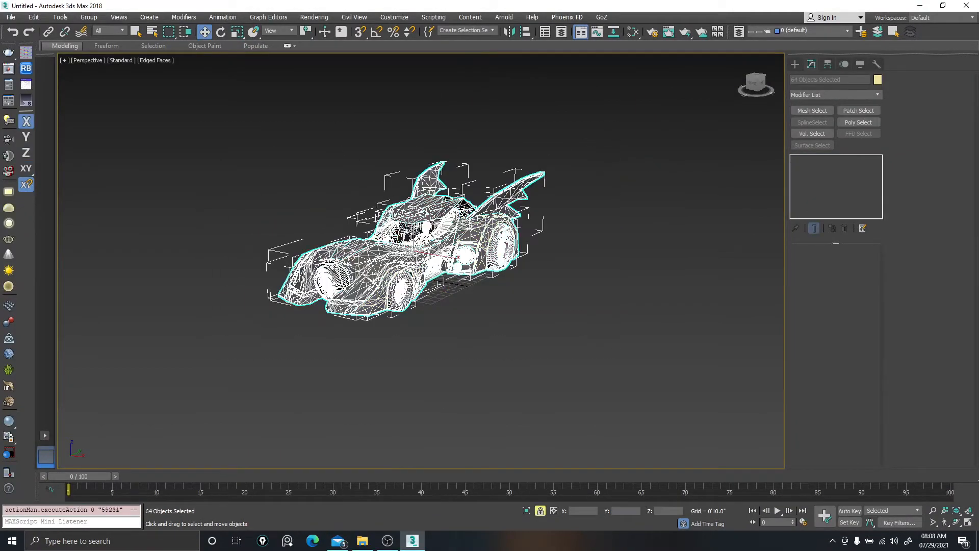
left_click_drag(418, 237, 706, 264)
scroll(426, 252, "up", 4)
middle_click_drag(404, 245, 478, 239)
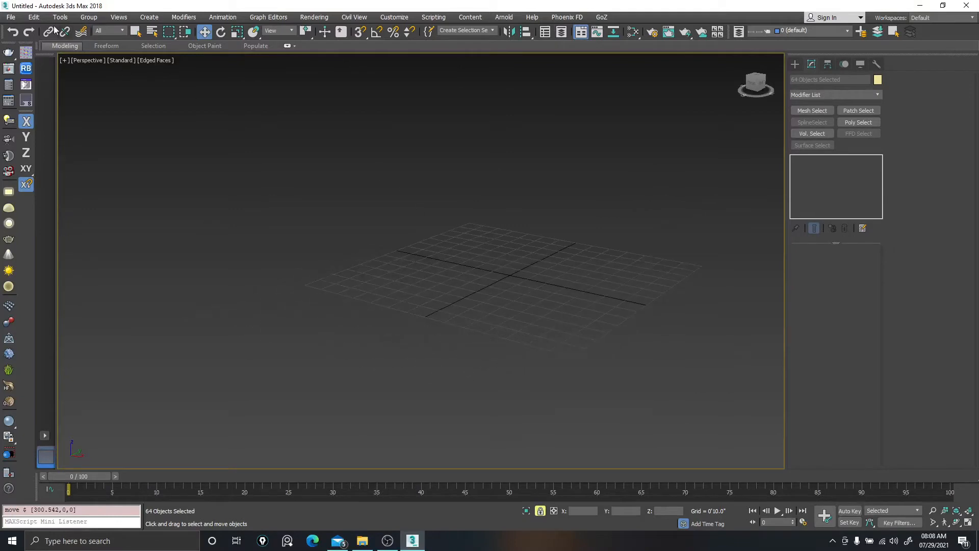
Import batcar9test1.obj with the current OBJ import options, skipping all missing maps and dismissing the import summary
left_click(10, 17)
mouse_move(68, 160)
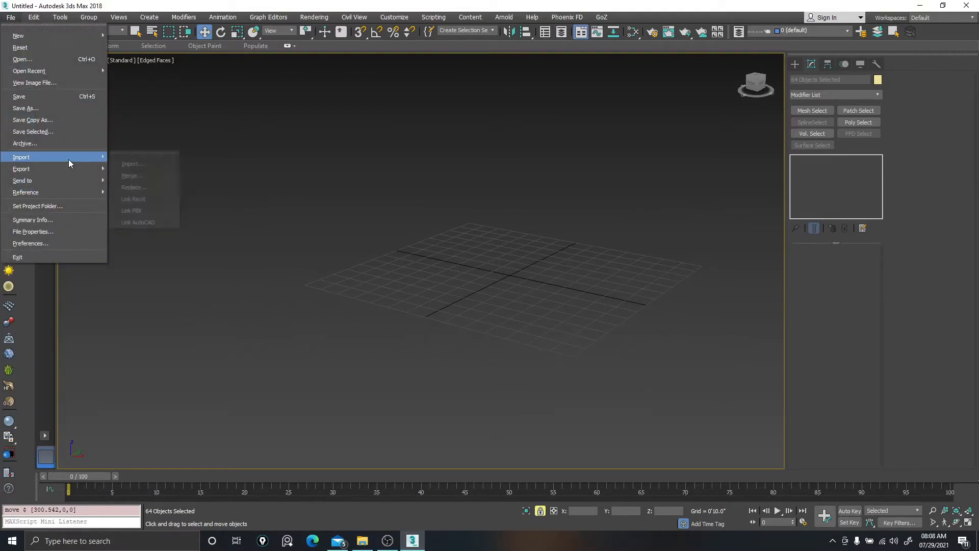
left_click(131, 164)
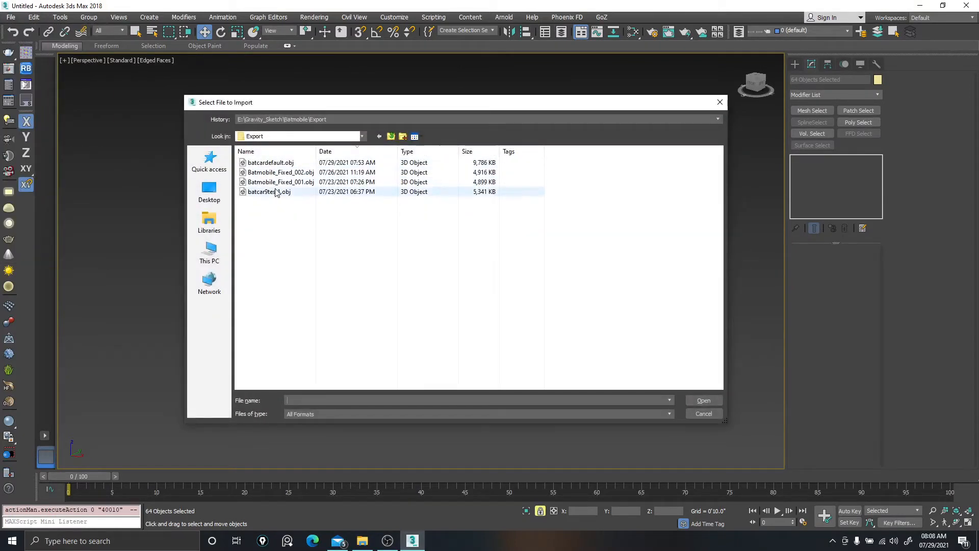
left_click(269, 193)
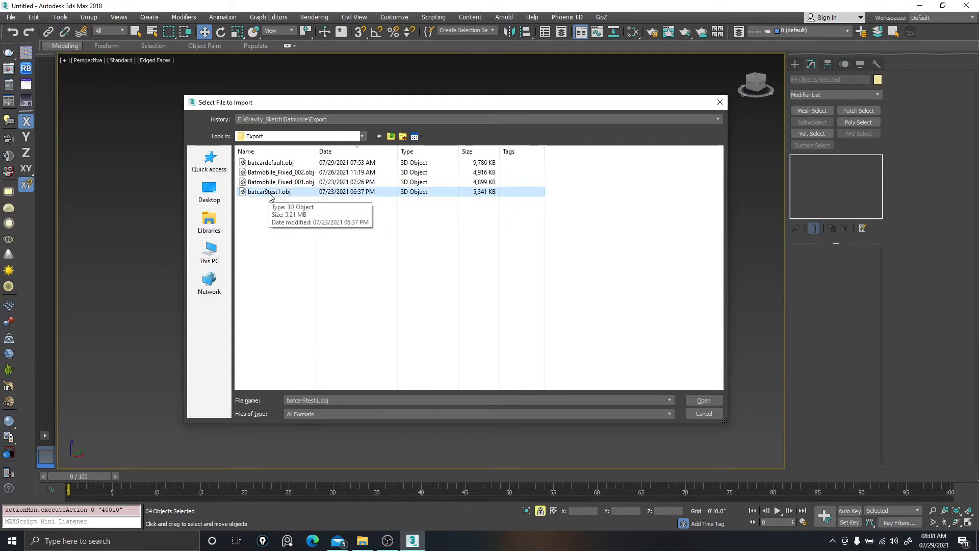
left_click(706, 403)
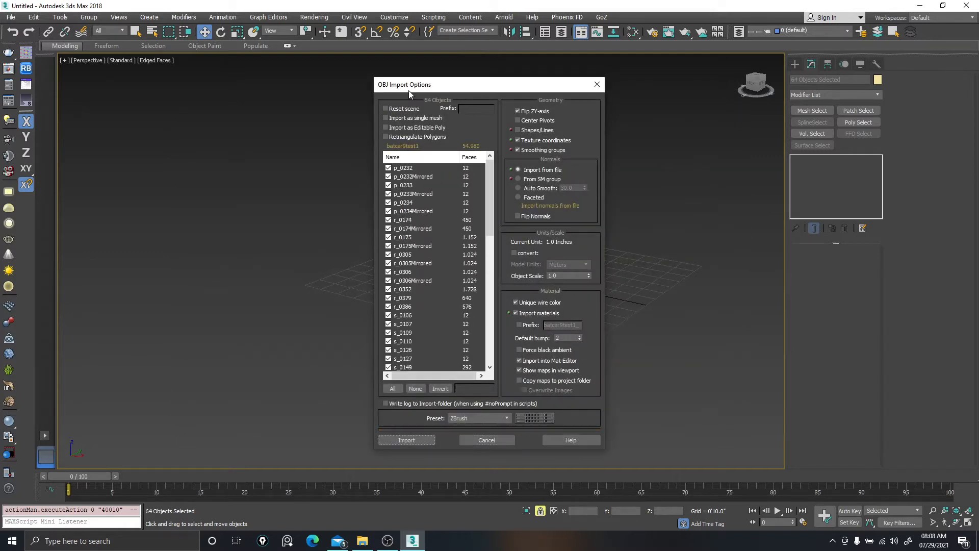
left_click(407, 439)
left_click(444, 289)
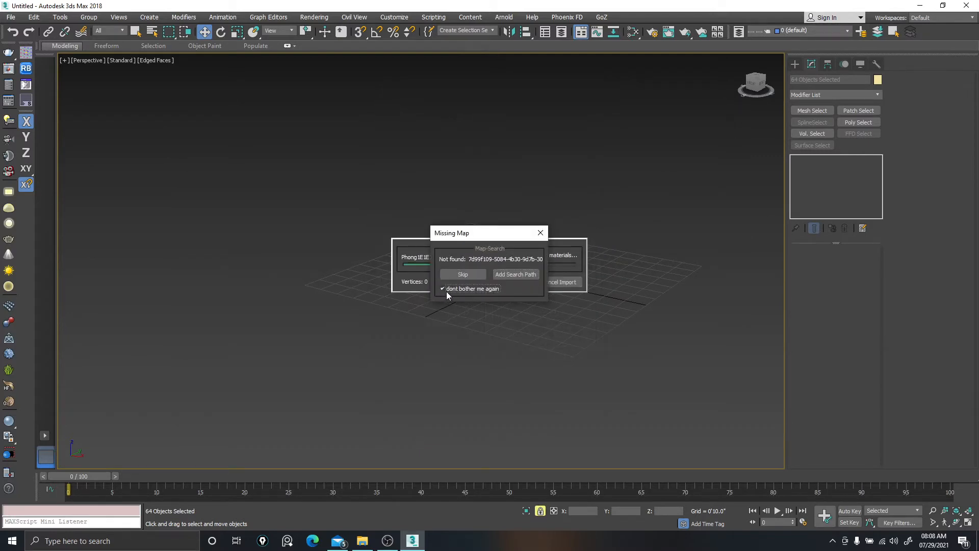
left_click(457, 275)
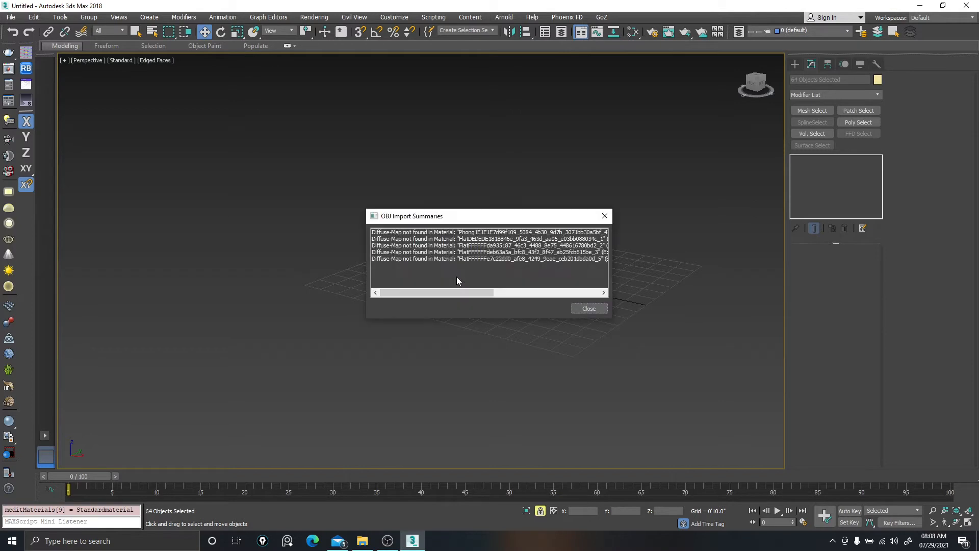
left_click(589, 307)
Unlock and clear the selection of both cars, and select the newly imported car's front body shell
left_click(397, 290)
left_click(545, 289)
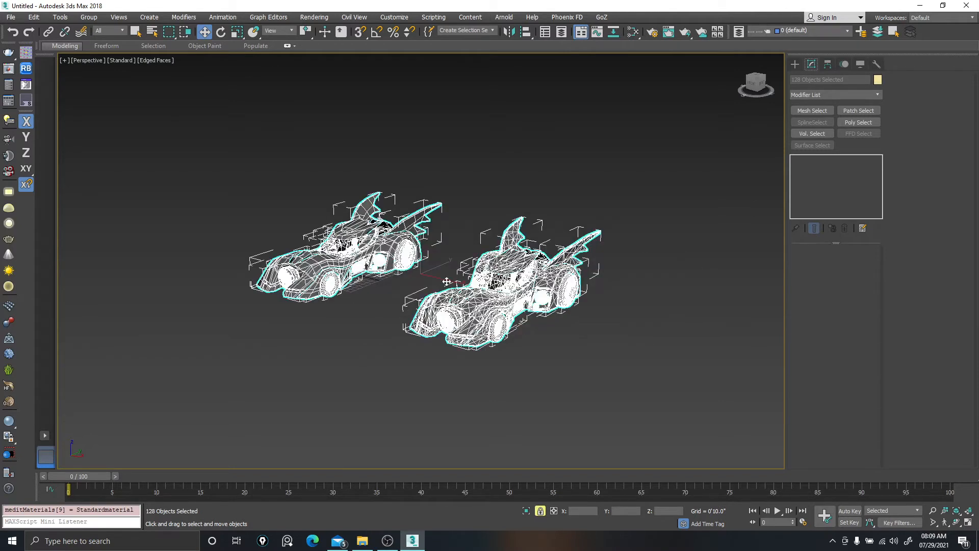
left_click(444, 218)
left_click(363, 224)
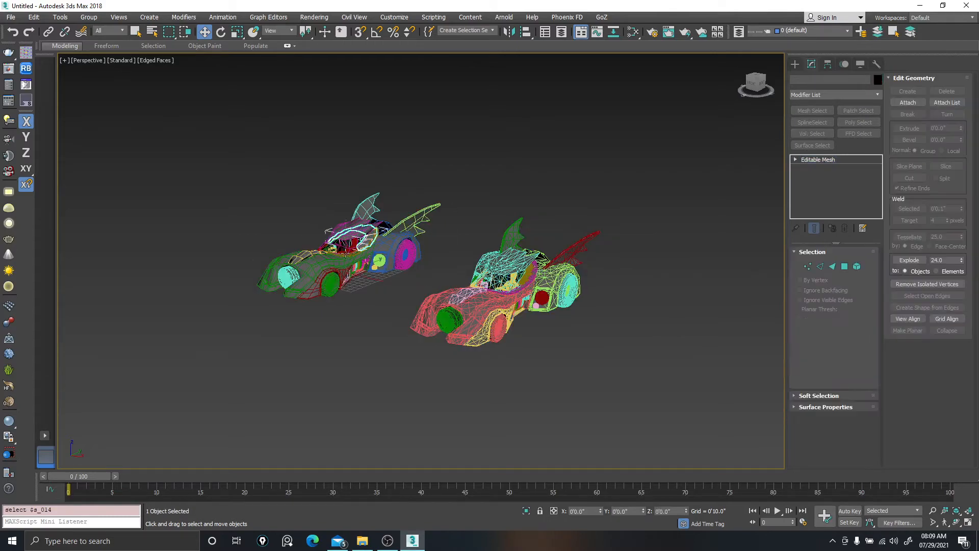
key("z")
middle_click_drag(357, 232, 368, 248, "alt")
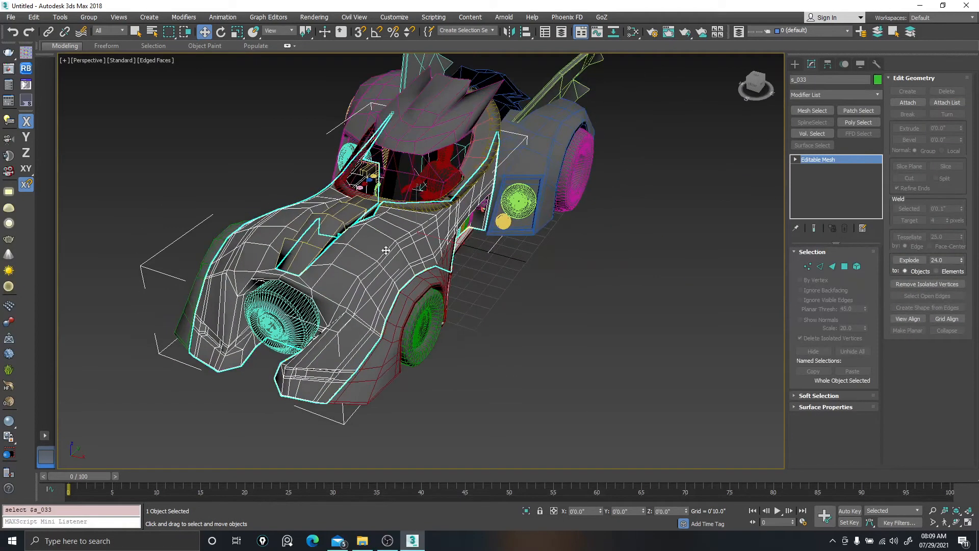
scroll(367, 254, "up", 3)
middle_click_drag(372, 283, 401, 248)
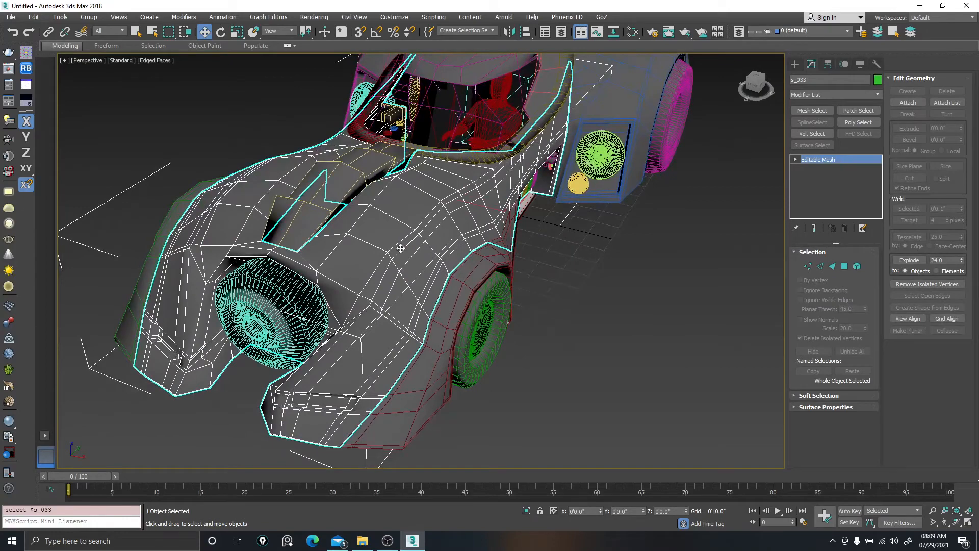
Select a polygon on the newly imported front body shell to inspect its topology, and return to object level
right_click(407, 255)
left_click(377, 219)
left_click(365, 248)
middle_click_drag(440, 272, 399, 243, "alt")
right_click(399, 243)
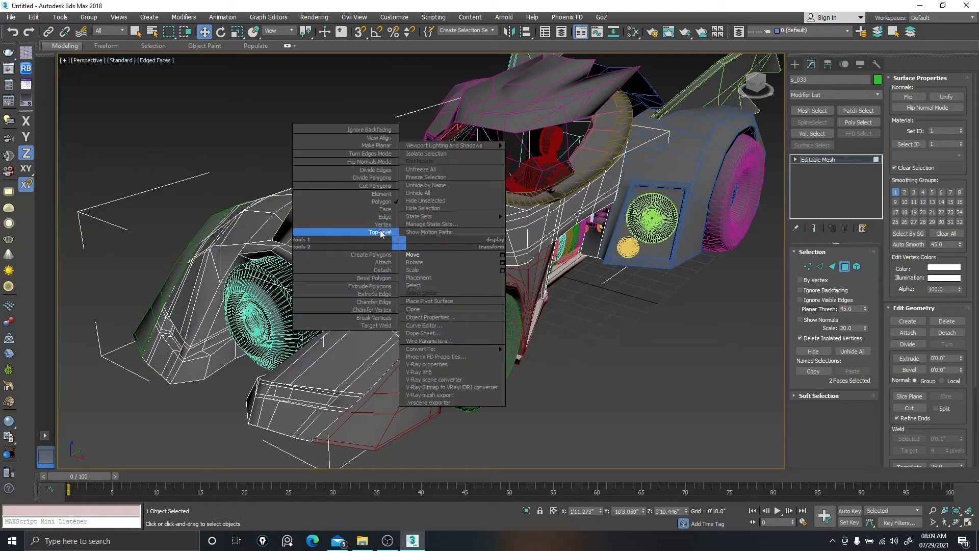
left_click(381, 233)
Apply a TurboSmooth modifier to the newly imported car's front body shell
scroll(372, 240, "up", 5)
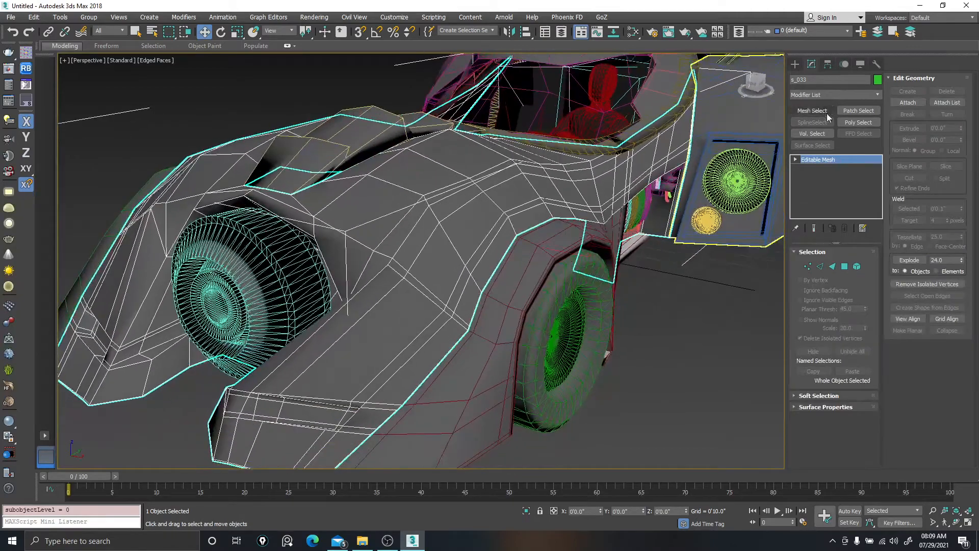
left_click(833, 95)
type("tu")
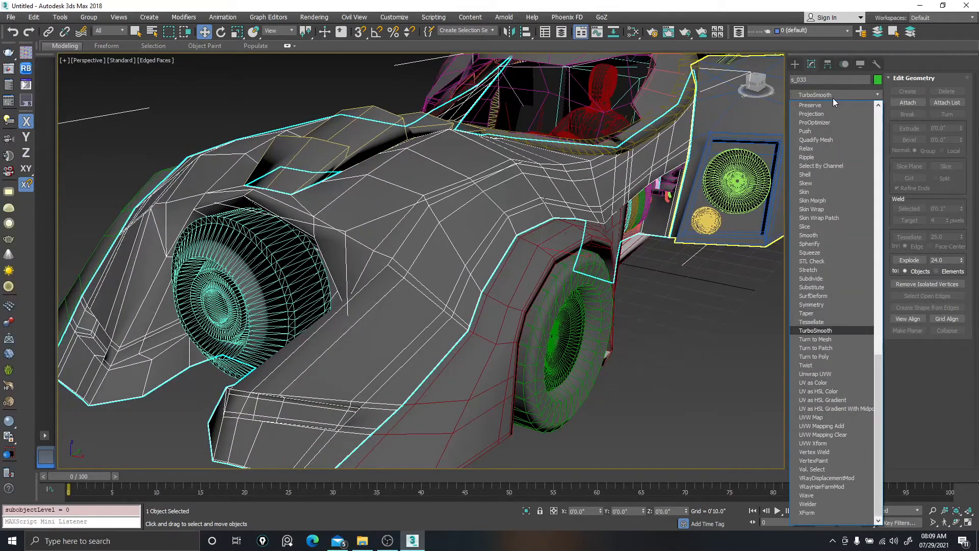
key("Return")
Examine the smoothed front body shell with edged faces hidden and shown
middle_click_drag(459, 245, 484, 235, "alt")
right_click(485, 234)
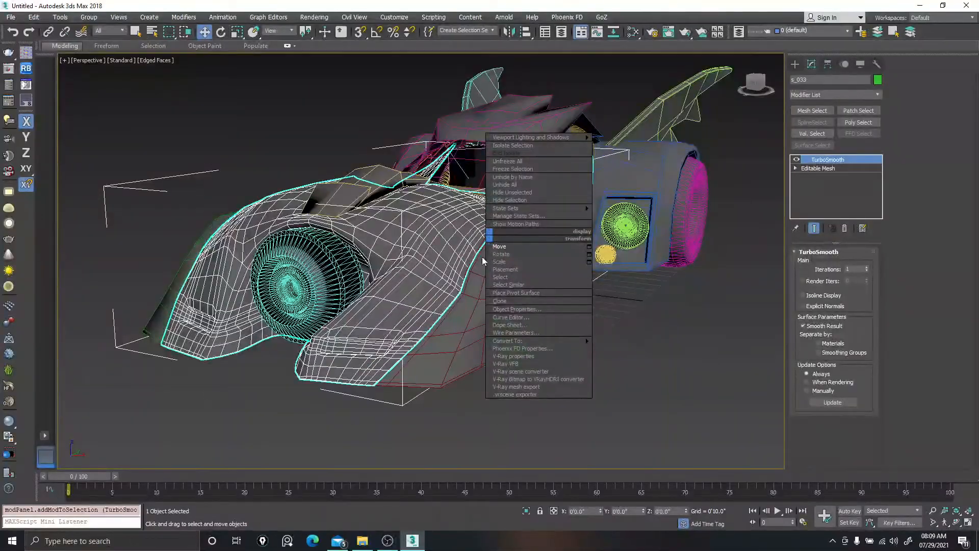
left_click(472, 239)
key("F4")
key("F4")
scroll(351, 259, "up", 2)
scroll(350, 259, "up", 3)
middle_click_drag(351, 258, 449, 260)
scroll(473, 250, "down", 3)
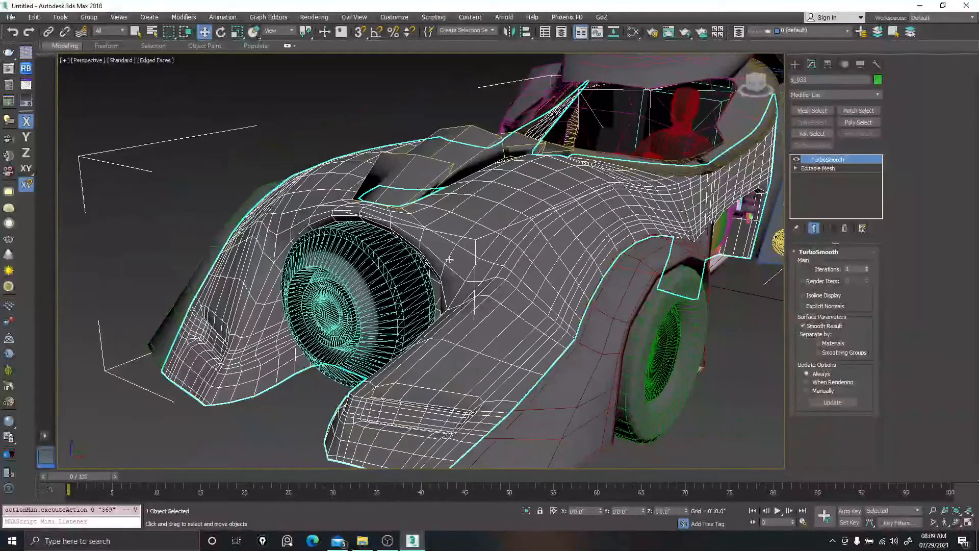
Apply an Optimize modifier to the round turbine in the car's nose, with Auto Edge on and a face threshold of 1.8
left_click(422, 270)
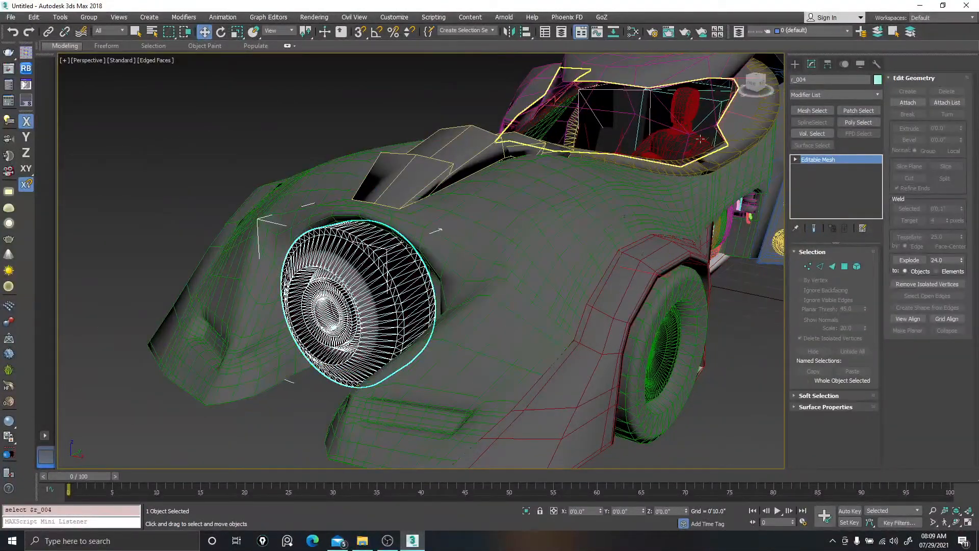
left_click(839, 93)
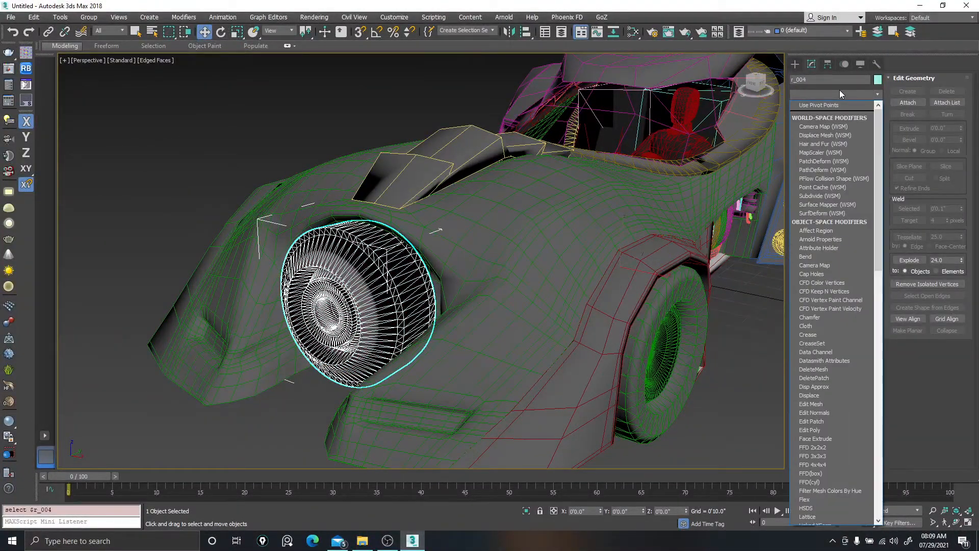
key("o")
key("o")
key("Return")
left_click(825, 355)
left_click(866, 310)
left_click_drag(866, 310, 867, 321)
Compare the nose turbine's mesh with Optimize off and on, and fine-tune the modifier's face threshold
scroll(352, 273, "up", 3)
scroll(352, 273, "up", 2)
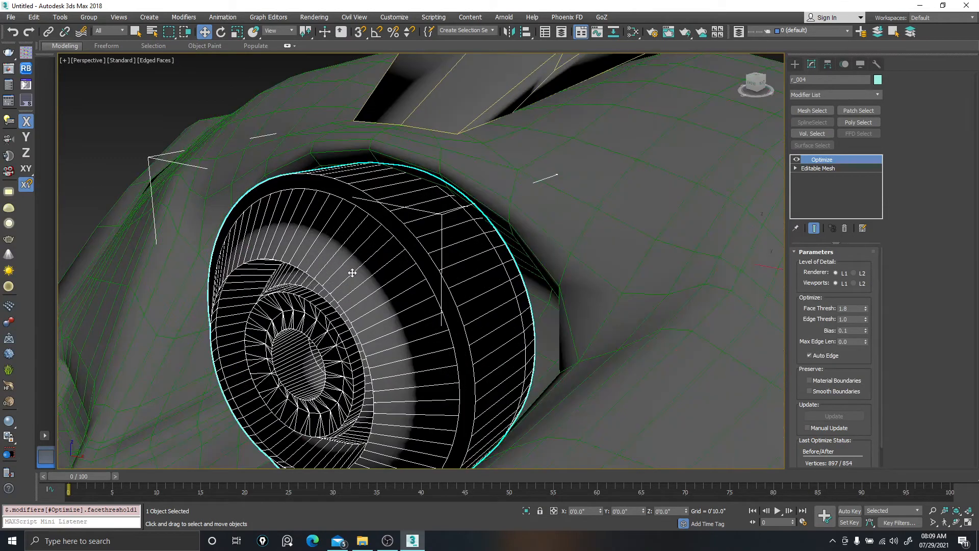
left_click(797, 160)
left_click(797, 160)
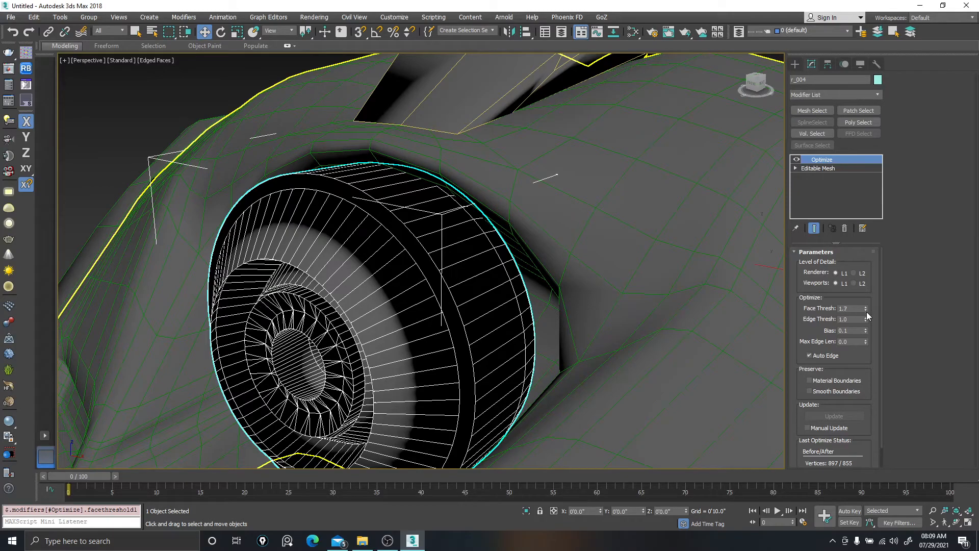
left_click_drag(867, 311, 866, 316)
mouse_move(441, 306)
middle_mouse_down("alt")
mouse_move(549, 293)
mouse_move(457, 305)
mouse_move(437, 295)
mouse_move(573, 291)
mouse_move(437, 295)
middle_mouse_up("alt")
scroll(485, 309, "down", 2)
scroll(437, 296, "down", 4)
Select the front wheel, examine the mesh of the whole newly imported car around it, and clear the selection
middle_click_drag(579, 284, 536, 311)
right_click(462, 291)
left_click(446, 286)
left_click(456, 284)
key("z")
scroll(535, 311, "down", 5)
middle_click_drag(439, 296, 405, 234, "alt")
right_click(405, 235)
left_click(415, 243)
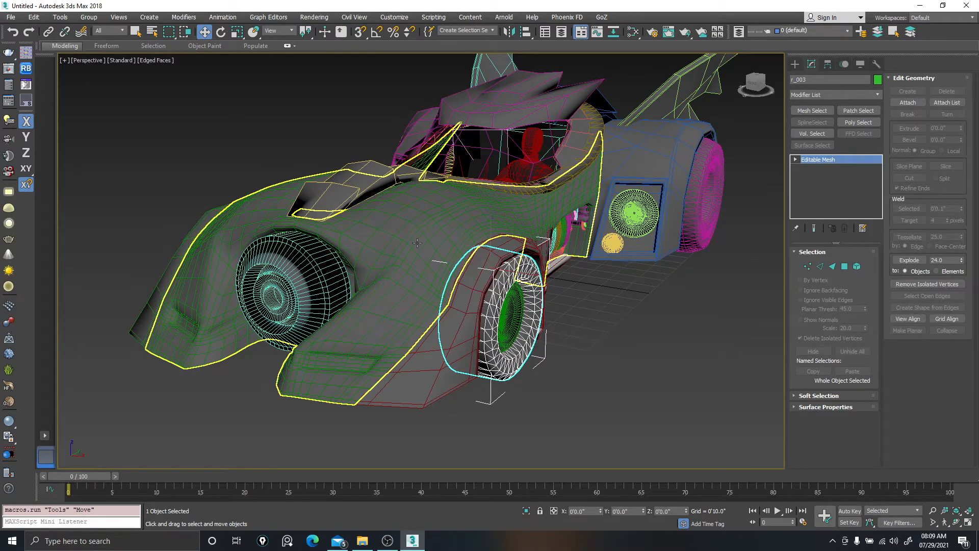
middle_click_drag(502, 205, 500, 250, "alt")
left_click(378, 161)
right_click(378, 161)
left_click(384, 168)
mouse_move(427, 198)
middle_mouse_down()
mouse_move(396, 184)
mouse_move(416, 186)
mouse_move(402, 196)
mouse_move(410, 195)
middle_mouse_up()
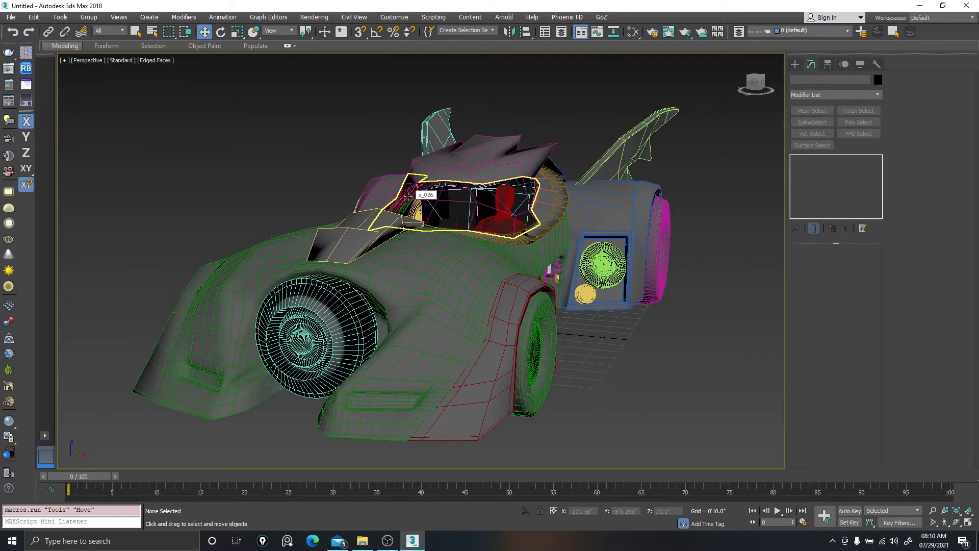
Reselect the smoothed front body shell to examine its mesh from the front
right_click(327, 173)
left_click(335, 180)
left_click(377, 251)
right_click(375, 232)
left_click(289, 187)
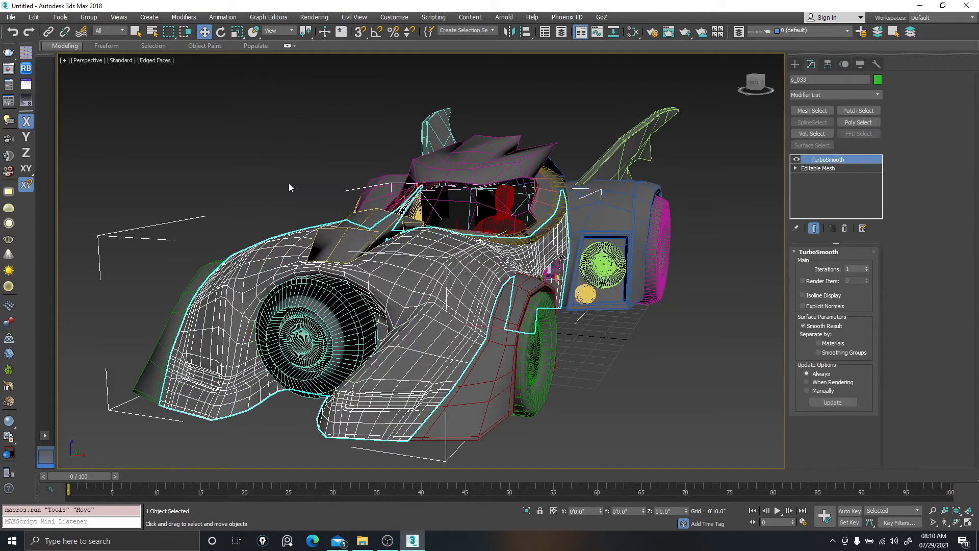
right_click(289, 188)
left_click(296, 186)
right_click(295, 183)
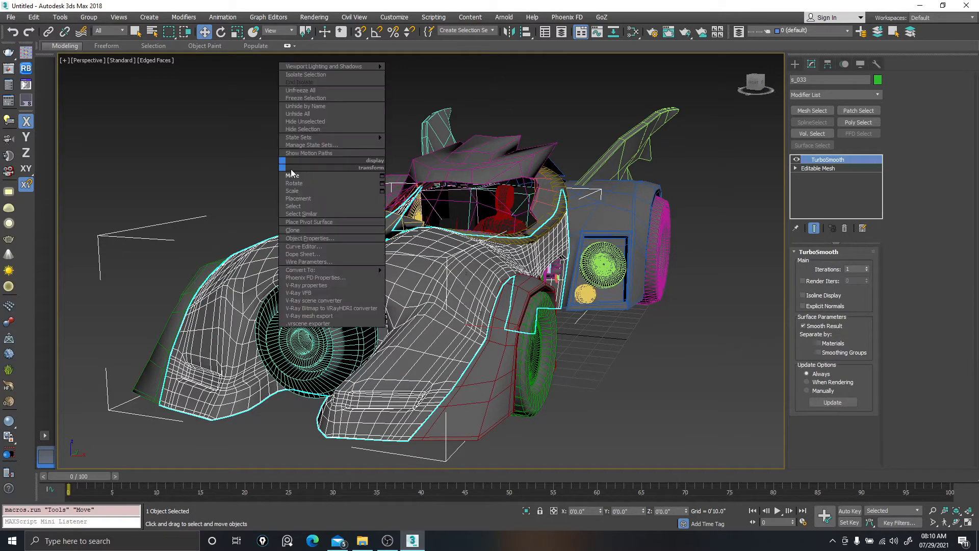
left_click(294, 172)
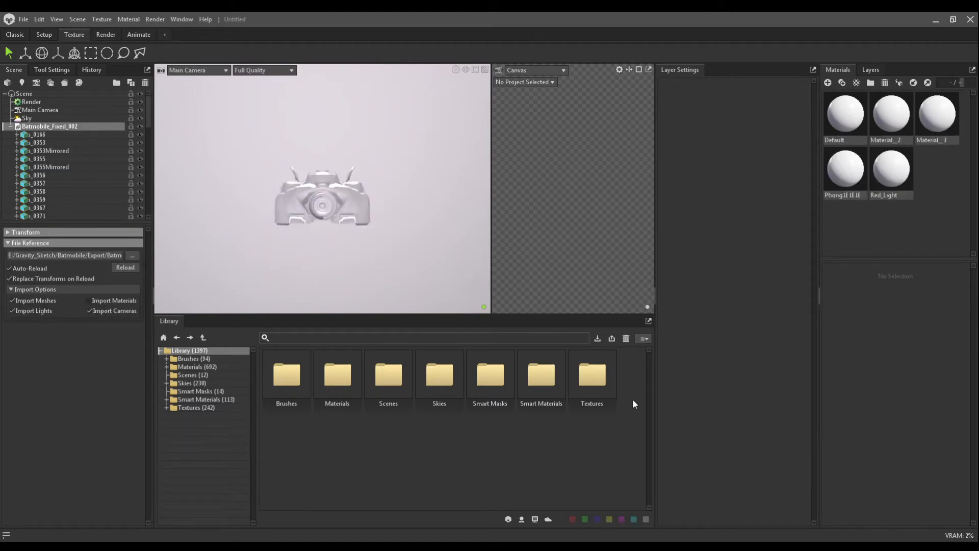
Switch to Marmoset Toolbag and set the albedo color of the car body's Material__2 to black
left_click_drag(424, 137, 335, 154)
scroll(292, 155, "up", 4)
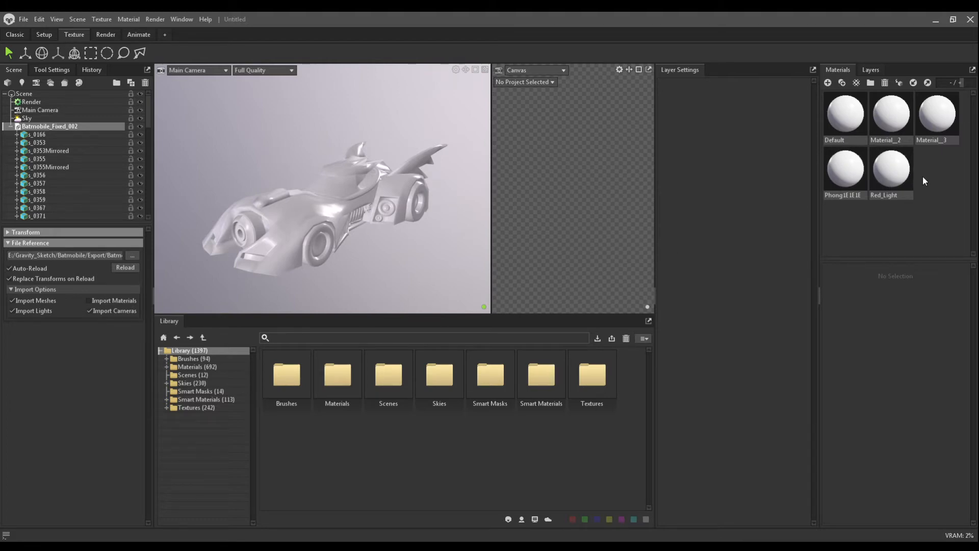
left_click(298, 215)
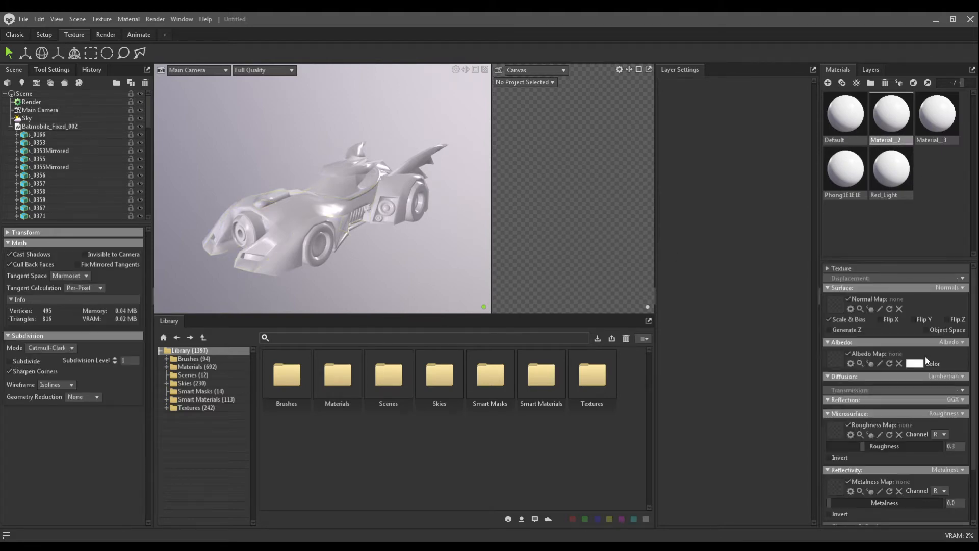
left_click_drag(529, 266, 529, 337)
scroll(303, 224, "up", 3)
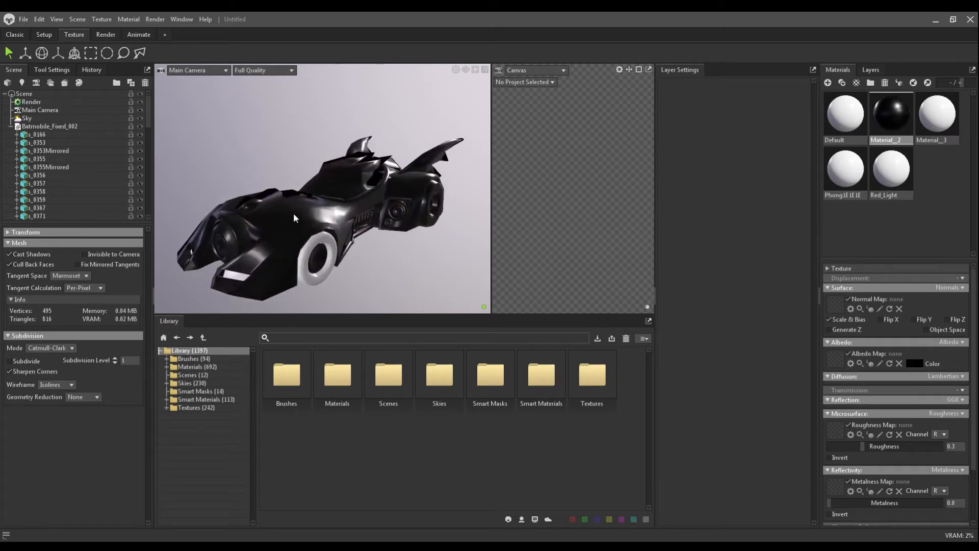
middle_click_drag(302, 186, 323, 175)
Switch to the Classic workspace and enable Catmull-Clark subdivision on the front body shell
left_click(24, 36)
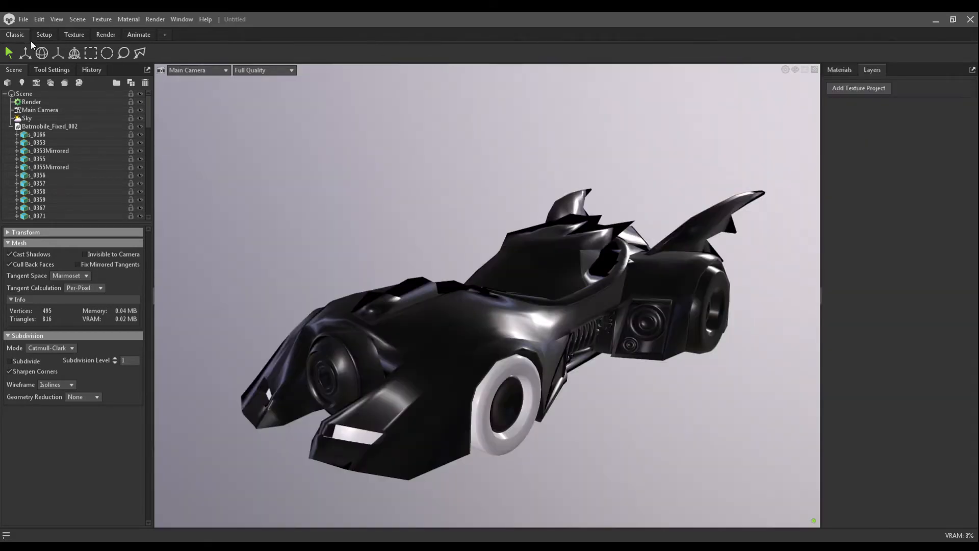
left_click_drag(470, 186, 475, 307)
left_click(462, 329)
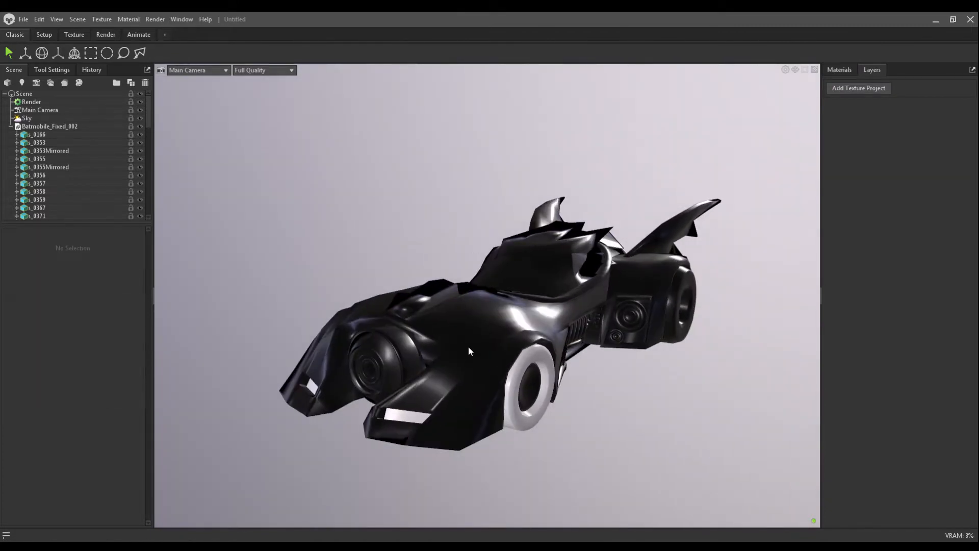
left_click(22, 361)
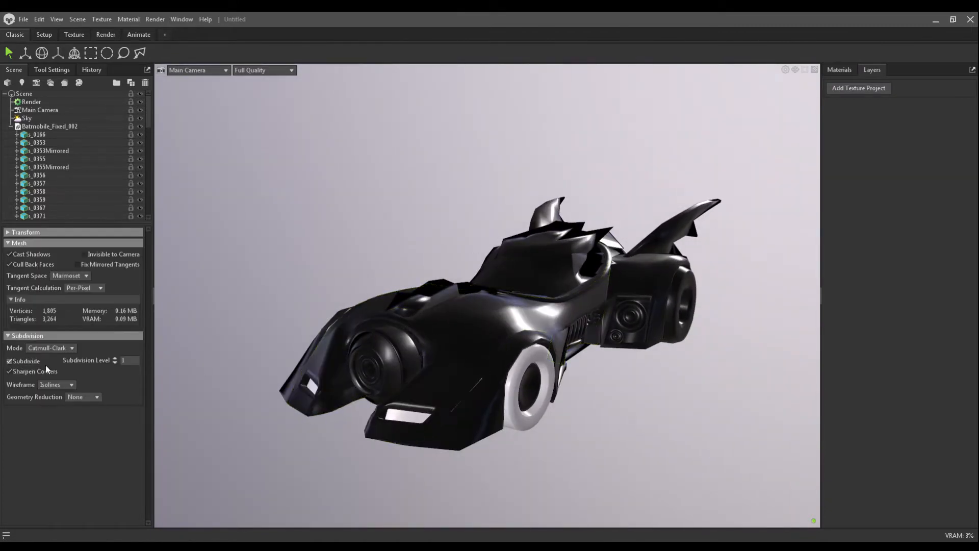
Enable subdivision on the windshield and on another part at the side of the car body
left_click(571, 323)
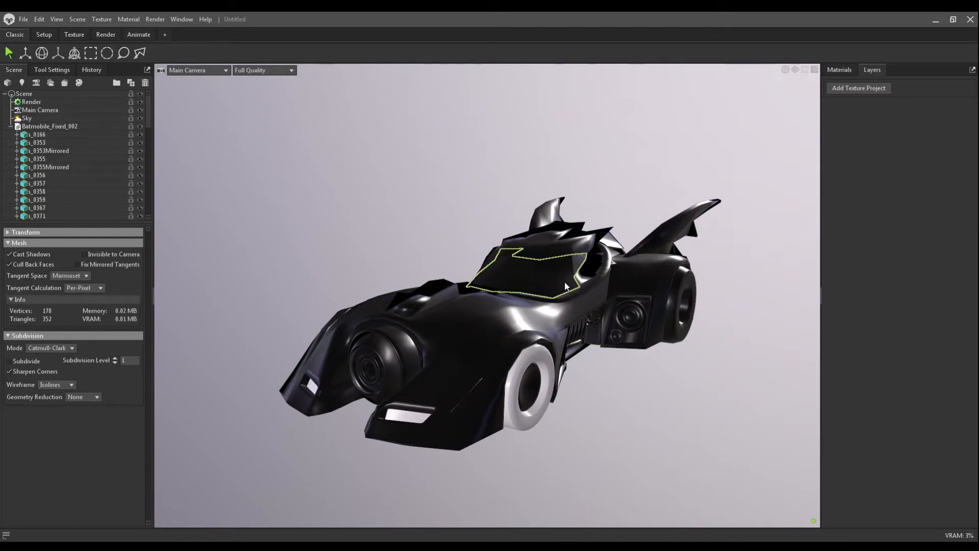
left_click(21, 358)
left_click(582, 243)
left_click_drag(485, 179, 375, 197)
left_click(591, 323)
left_click_drag(592, 323, 244, 239)
left_click(21, 360)
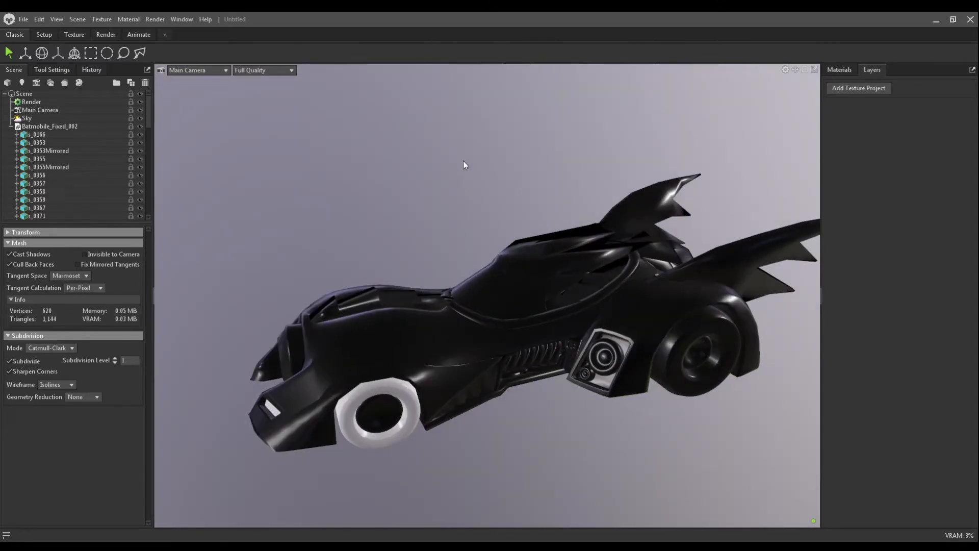
Enable subdivision on both tail fins, using subdivision level 2 on the far fin
left_click_drag(463, 163, 365, 182)
left_click(691, 289)
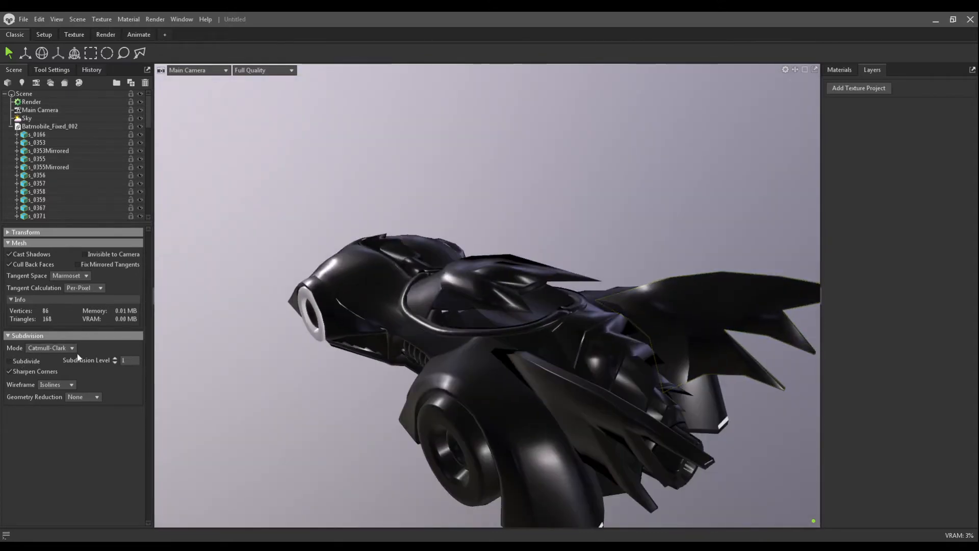
left_click(20, 361)
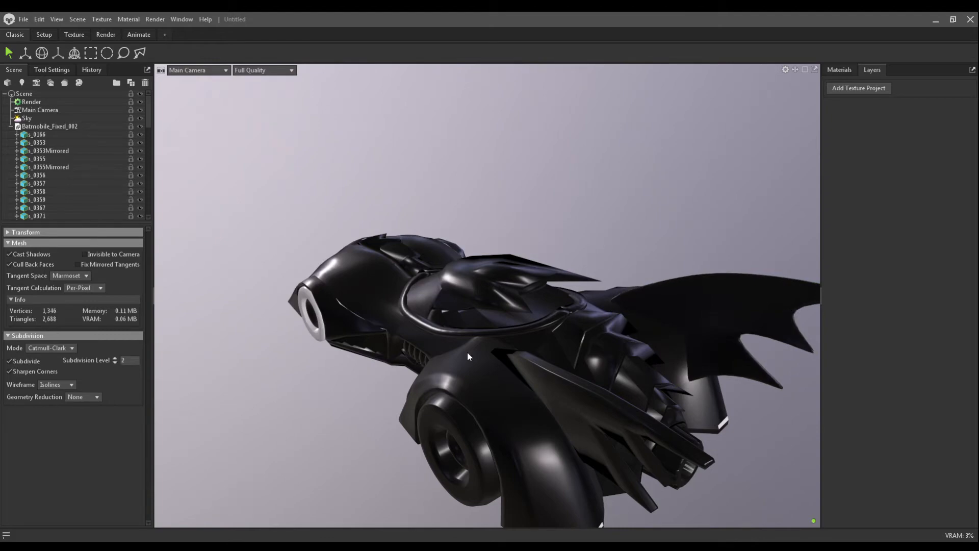
left_click(21, 360)
left_click(55, 365)
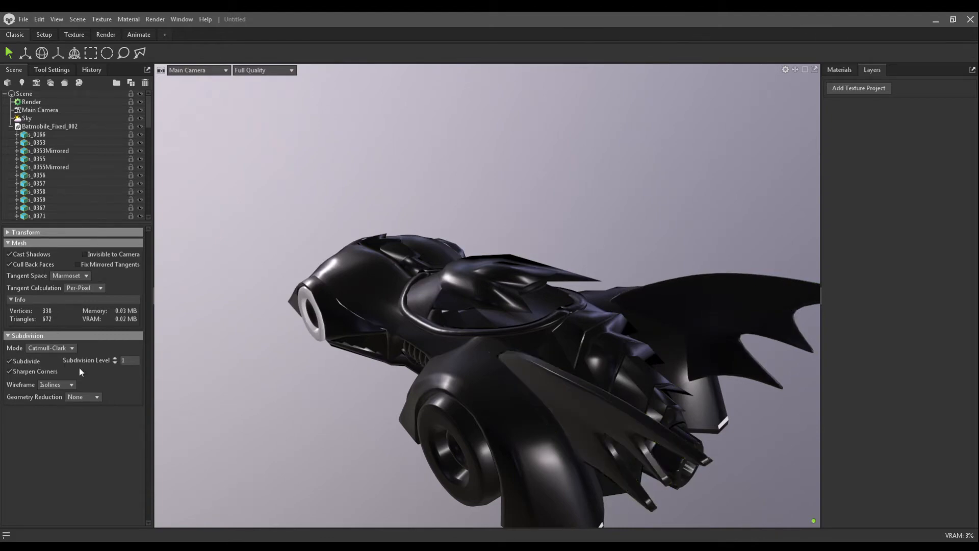
Raise the near tail fin's subdivision level and enable subdivision on two more body parts, including s_0367
left_click(116, 358)
left_click_drag(597, 255, 561, 248, "alt")
left_click(520, 336)
left_click(35, 361)
left_click_drag(448, 211, 473, 209, "alt")
left_click(609, 430)
left_click(10, 361)
left_click_drag(230, 337, 531, 182, "alt")
mouse_move(365, 258)
left_mouse_down("alt")
mouse_move(418, 224)
mouse_move(367, 242)
left_mouse_up("alt")
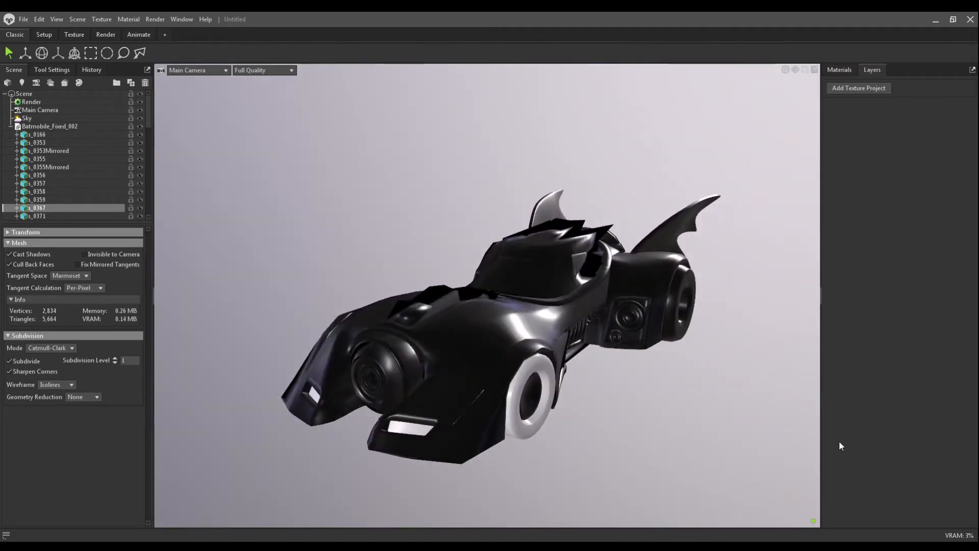
Switch to the Texture workspace, browse the Plastic-Rubber materials in the library, and apply Carbon Fiber to the car body
left_click(839, 70)
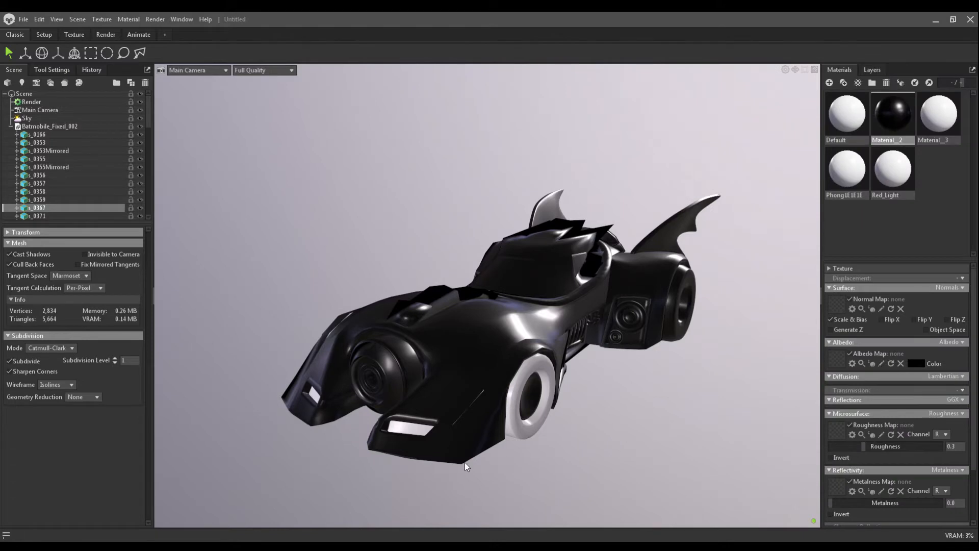
left_click(74, 35)
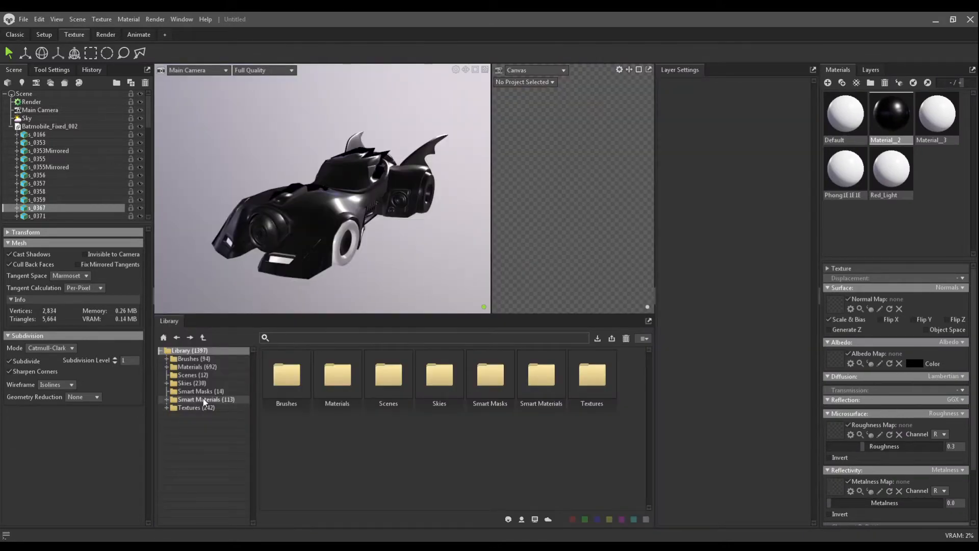
left_click(166, 366)
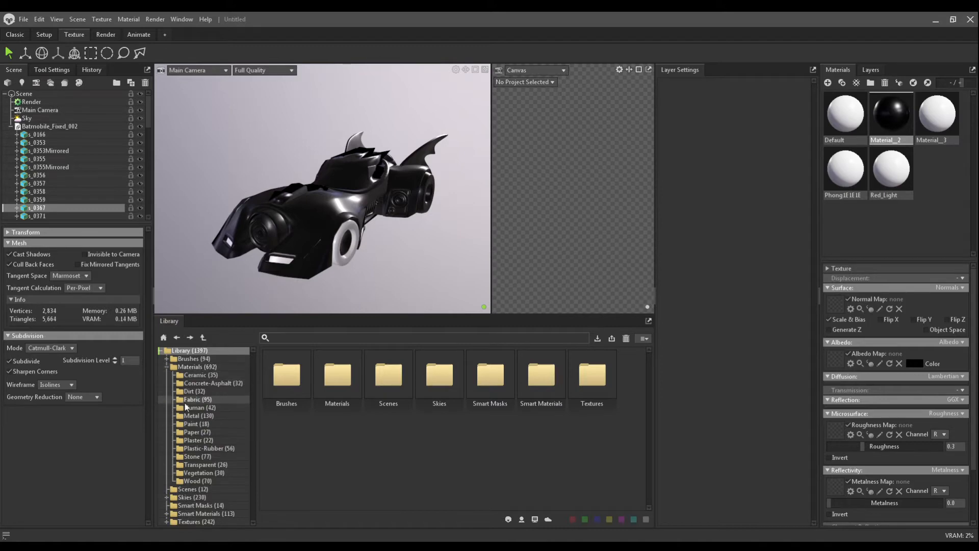
left_click(210, 449)
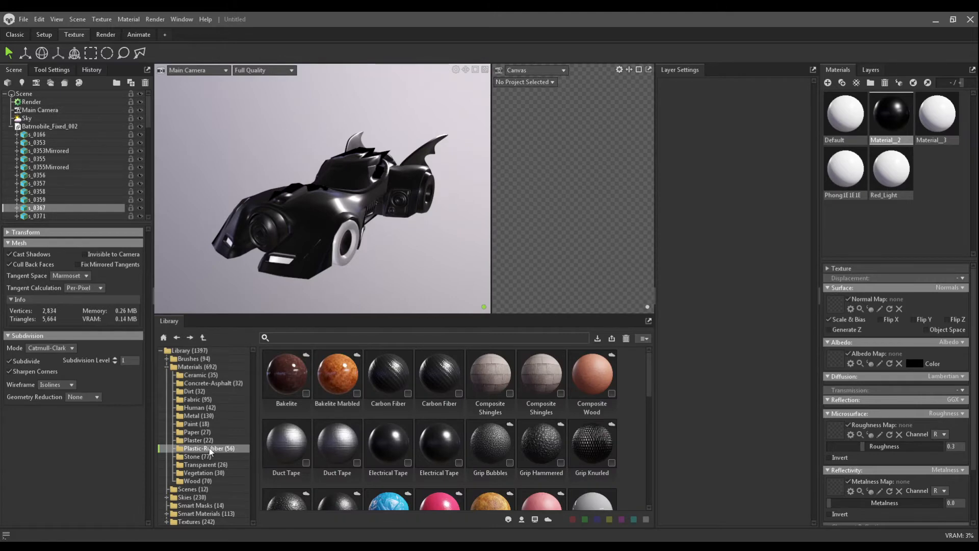
left_click_drag(394, 386, 314, 214)
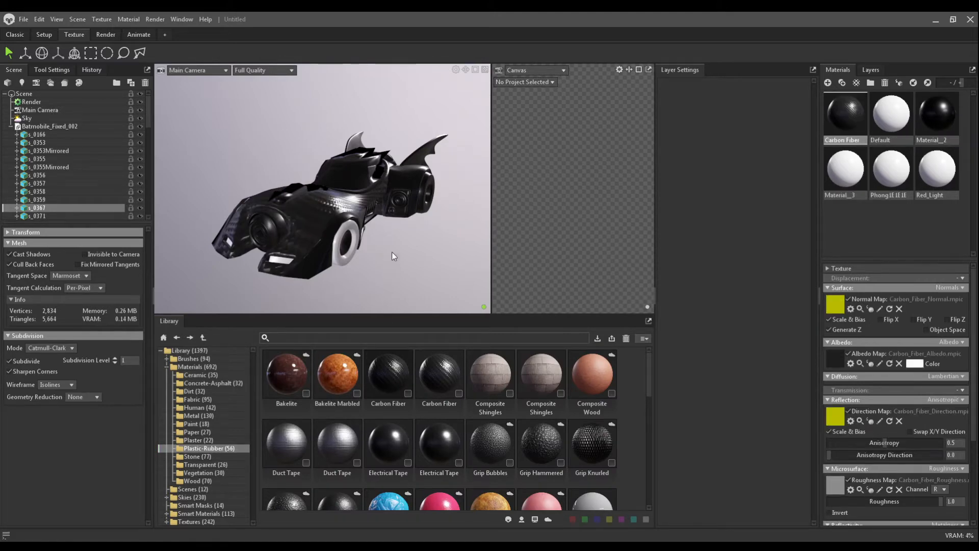
scroll(302, 195, "up", 5)
Try the Electrical Tape material on the car body
scroll(302, 195, "down", 3)
scroll(441, 433, "down", 1)
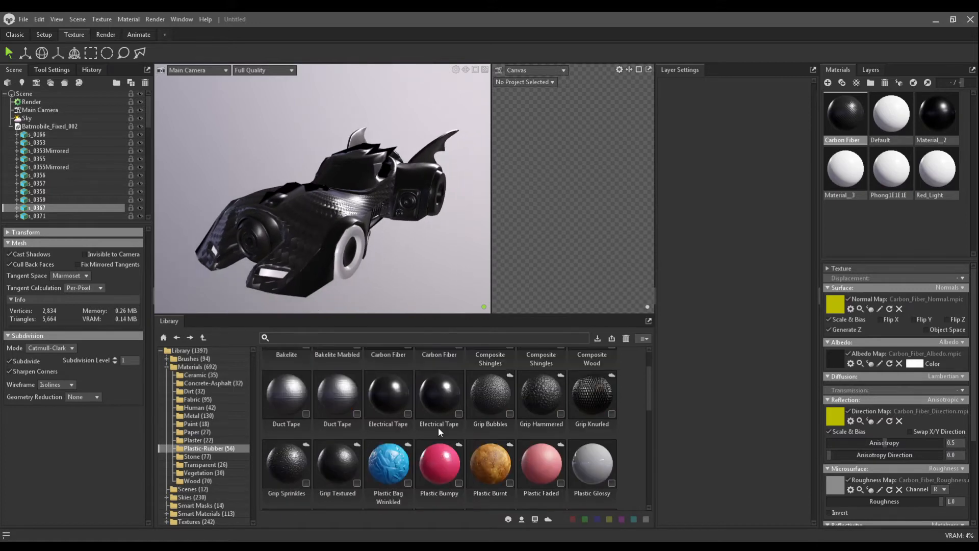
left_click_drag(315, 205, 316, 207)
left_click_drag(422, 243, 410, 226)
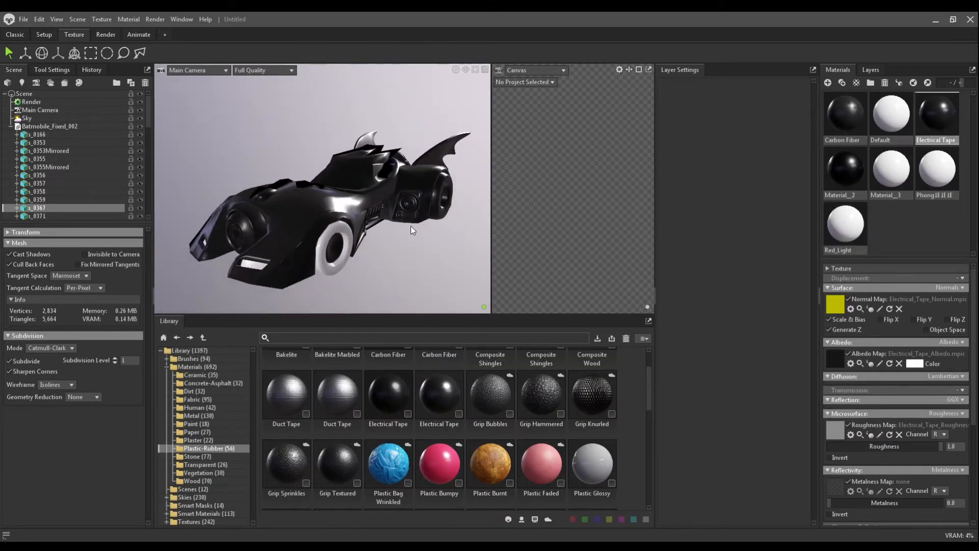
Apply the Rubber Glossy material from the Plastic-Rubber library to the car body
scroll(426, 458, "down", 2)
scroll(461, 415, "down", 3)
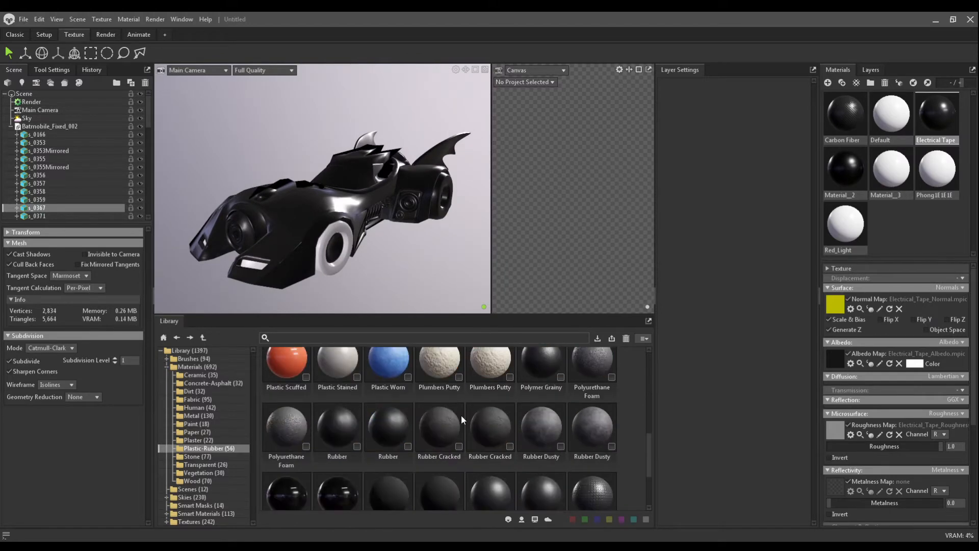
left_click_drag(324, 242, 296, 224)
left_click_drag(408, 270, 413, 242)
scroll(418, 250, "up", 4)
scroll(334, 195, "up", 3)
scroll(384, 232, "down", 5)
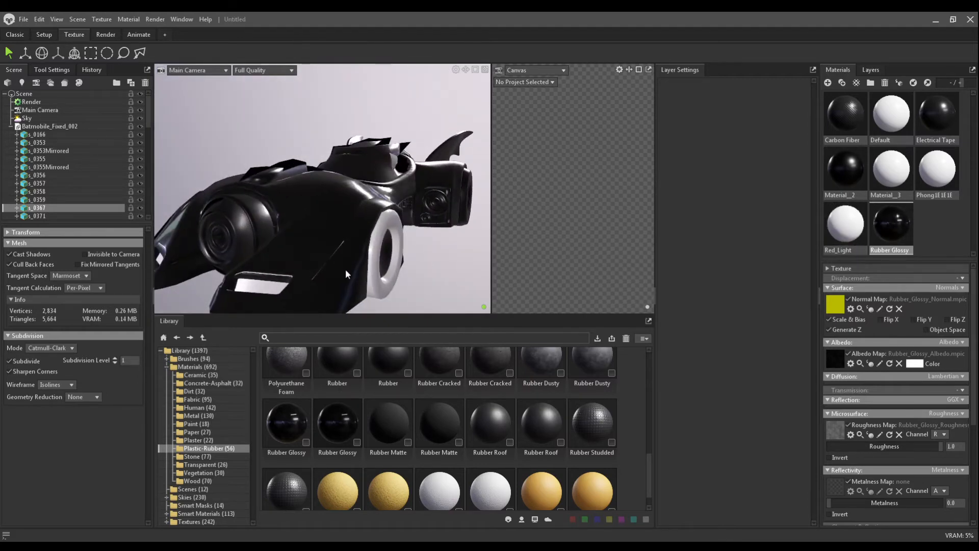
Set the albedo color of the front tire's Phong material to near-black
left_click_drag(445, 250, 372, 252)
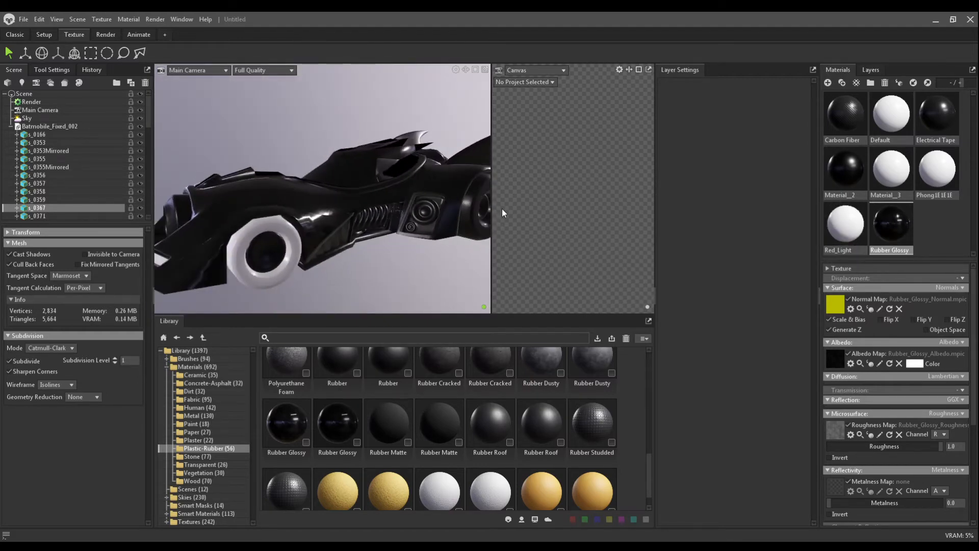
left_click(265, 228)
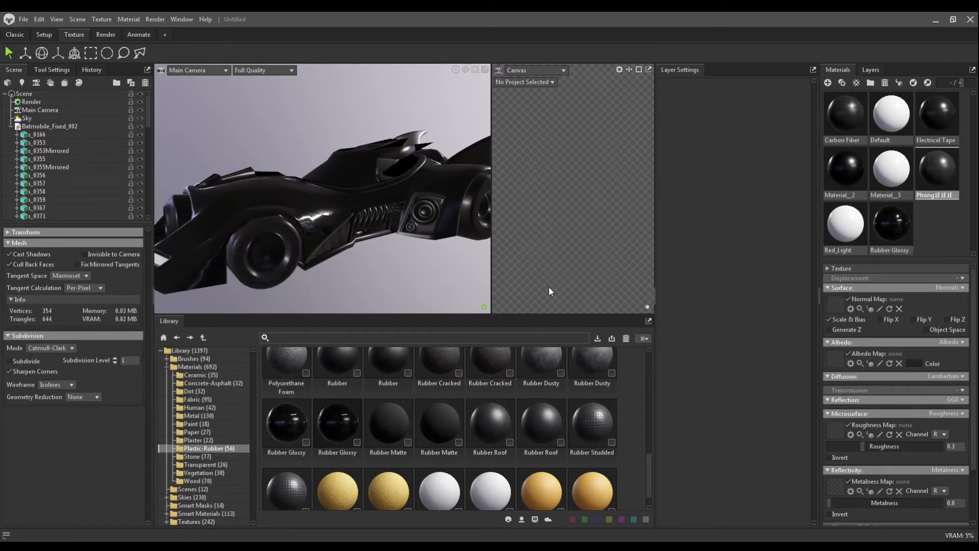
left_click_drag(484, 255, 432, 263)
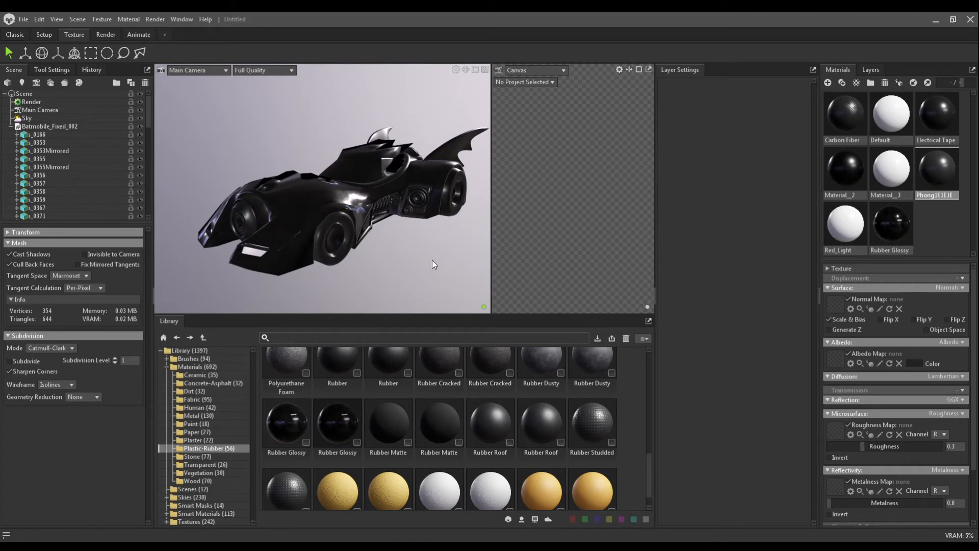
Apply the Alley Tokyo sky from the library to the scene and set the blurred sky backdrop's blur to 0
left_click(41, 117)
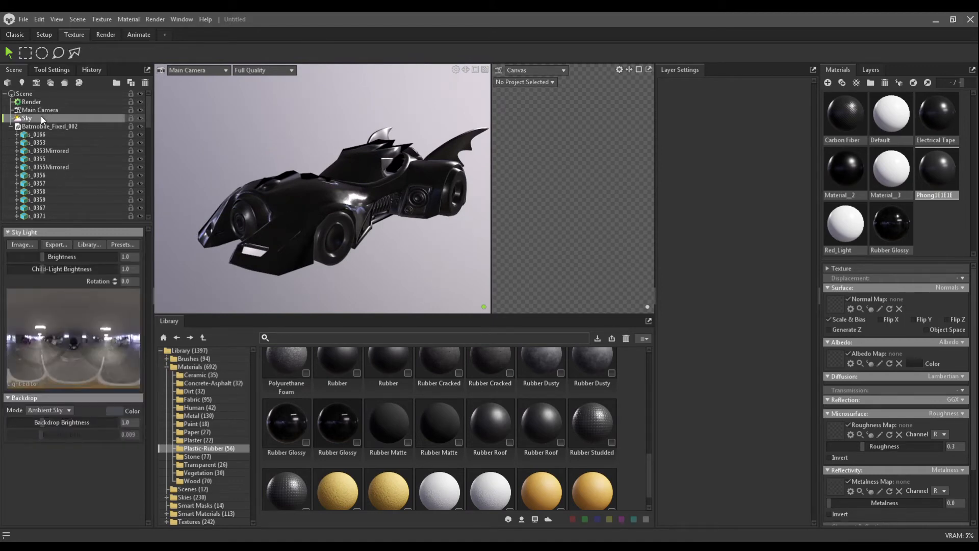
left_click(129, 248)
scroll(458, 427, "down", 2)
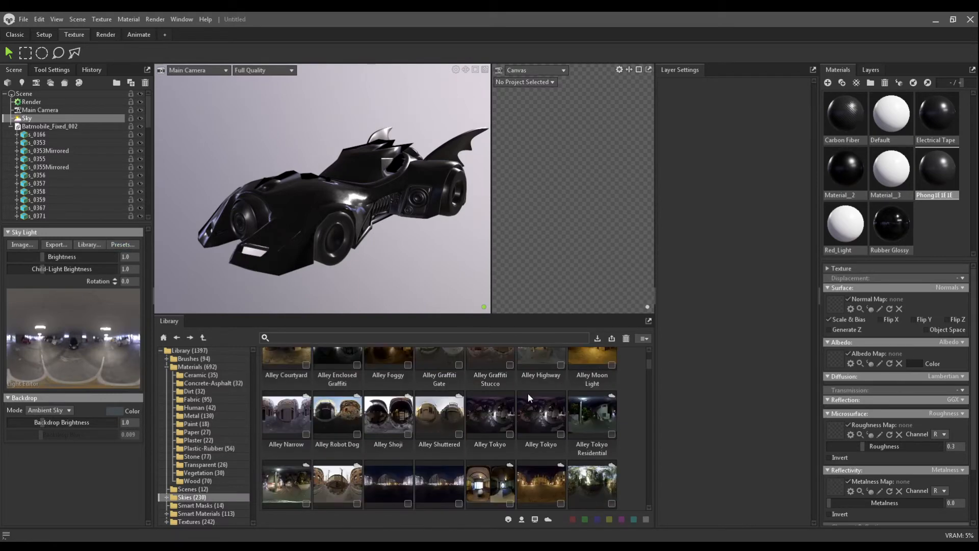
left_click_drag(536, 408, 417, 241)
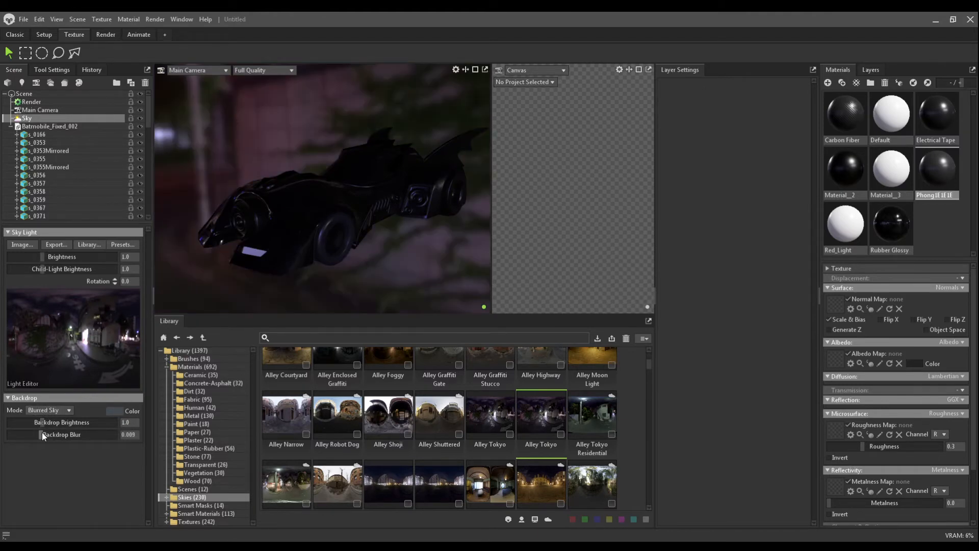
left_click_drag(42, 435, 10, 435)
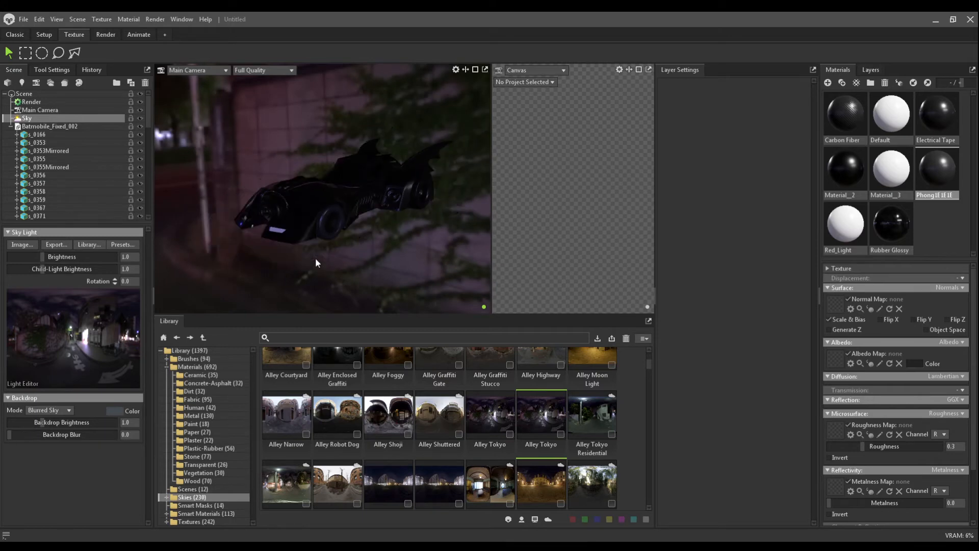
Return to the Classic workspace and rotate the sky to about -652.5 so the car sits on the alley road
left_click(16, 34)
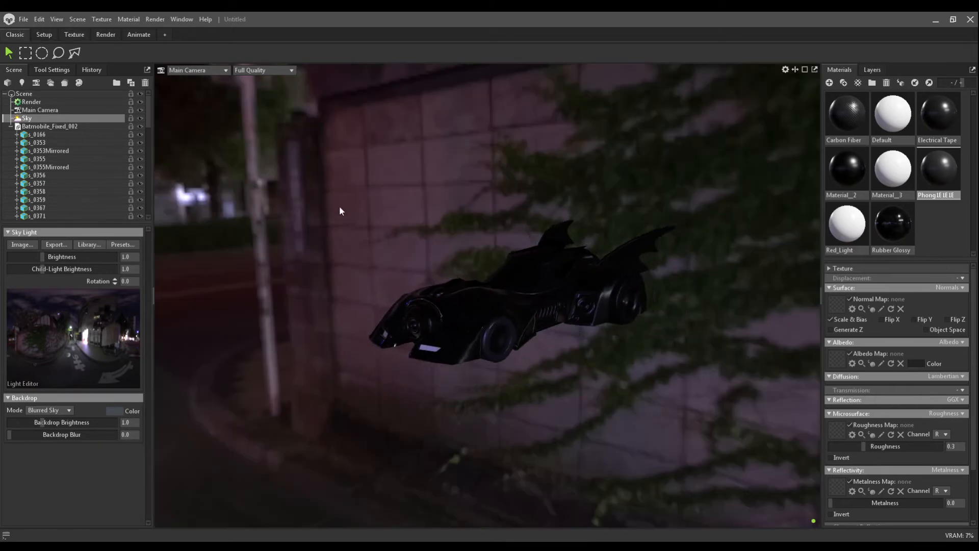
left_click_drag(451, 170, 644, 175)
left_click_drag(517, 169, 490, 165)
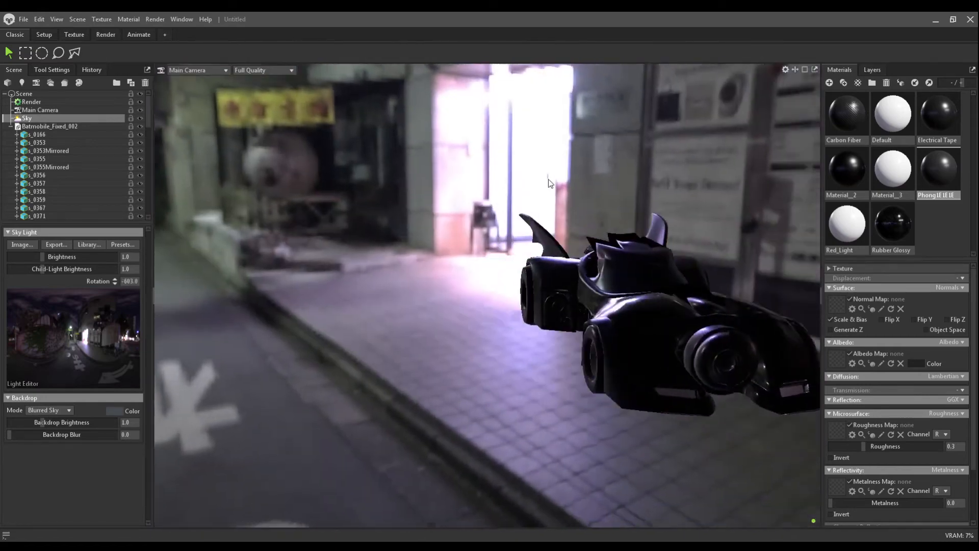
left_click_drag(548, 179, 577, 192, "shift")
left_click(538, 142)
middle_click_drag(543, 143, 297, 133)
left_click_drag(296, 132, 527, 130)
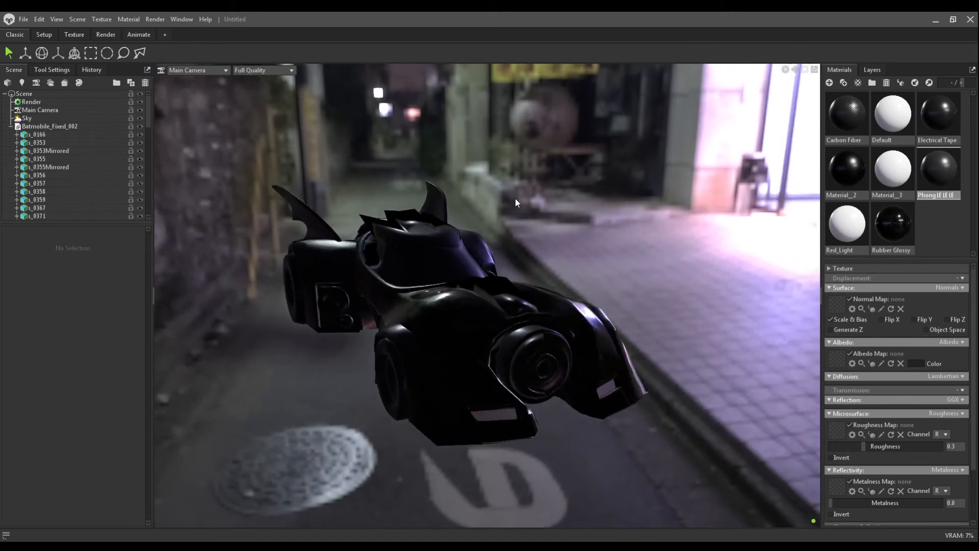
scroll(515, 199, "up", 3)
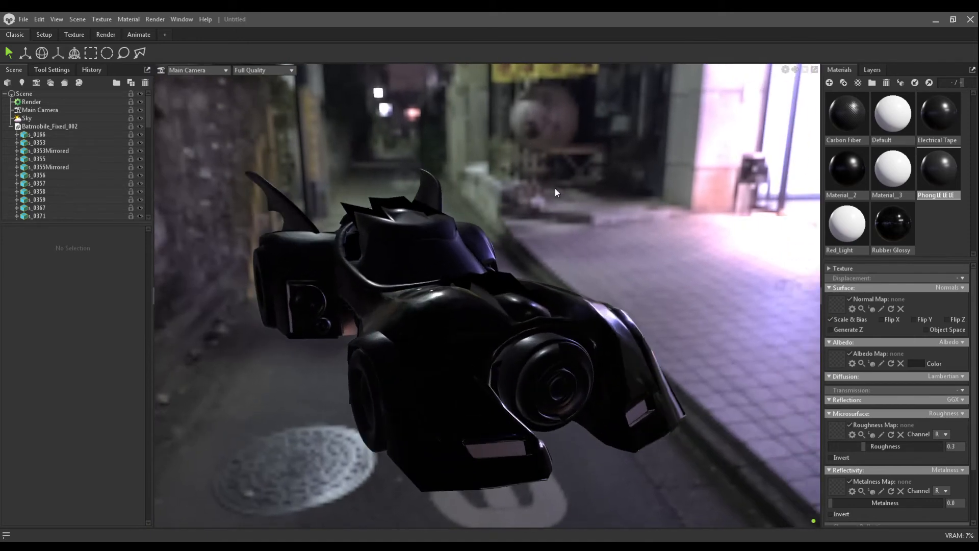
scroll(553, 189, "down", 1)
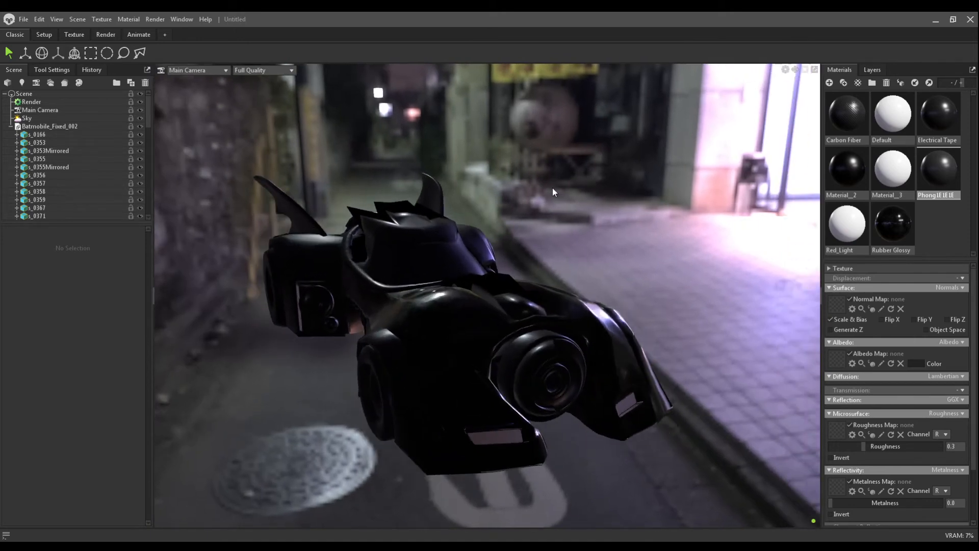
Set the sky's backdrop brightness to about 0.789 and its backdrop mode to Sky
left_click(30, 118)
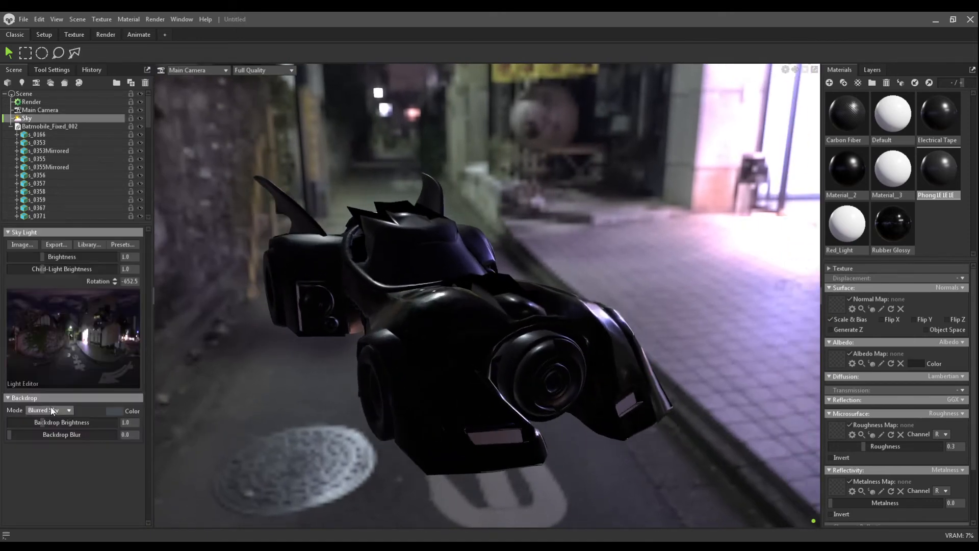
left_click_drag(45, 424, 41, 419)
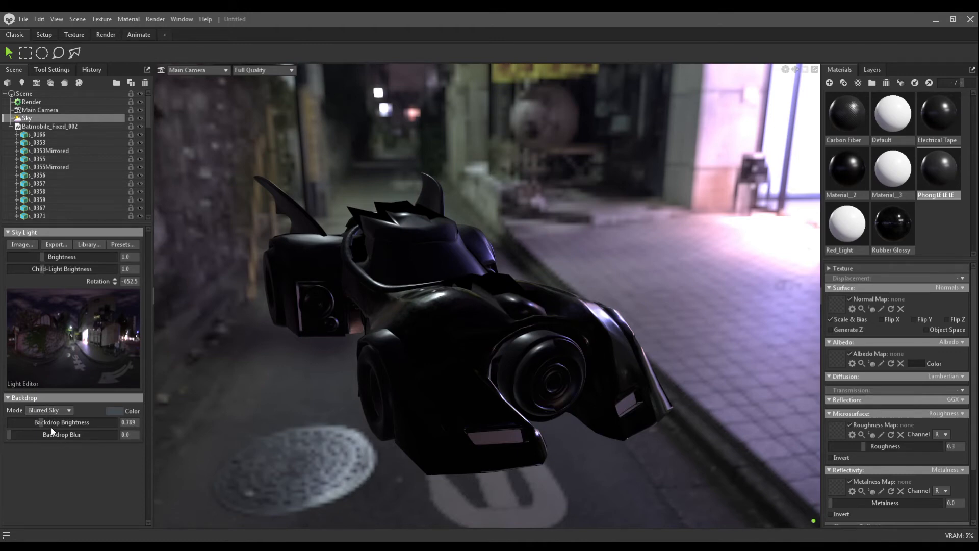
left_click(51, 428)
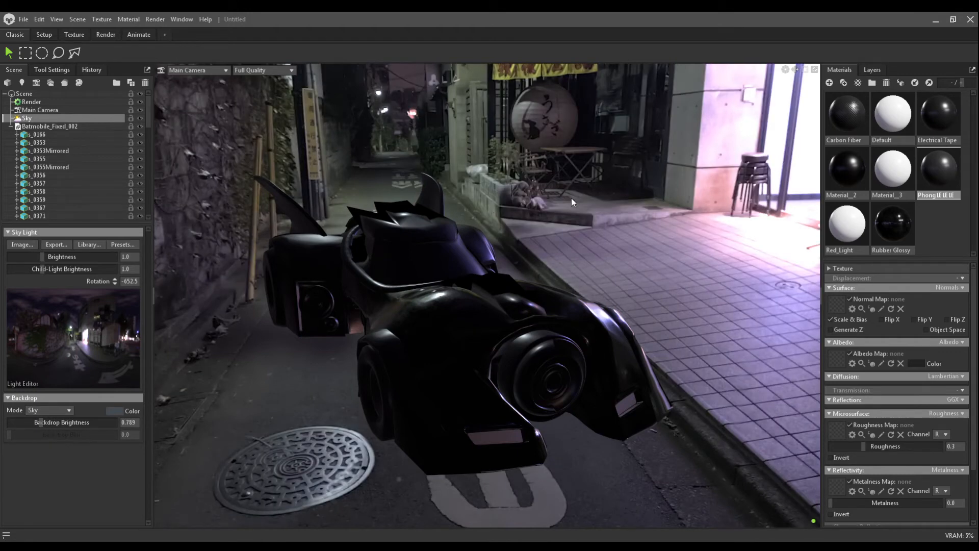
scroll(571, 199, "down", 1)
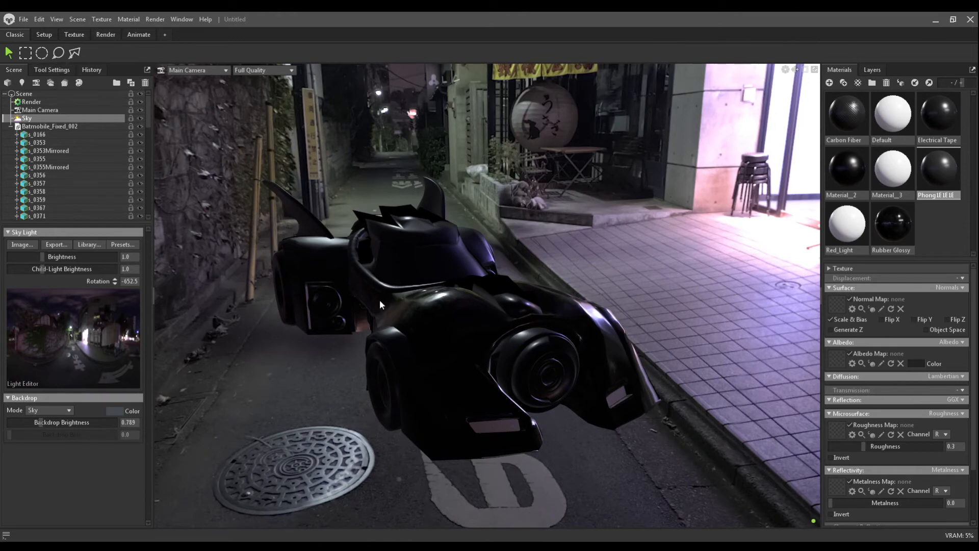
mouse_move(588, 188)
left_mouse_down()
mouse_move(584, 198)
mouse_move(593, 192)
left_mouse_up()
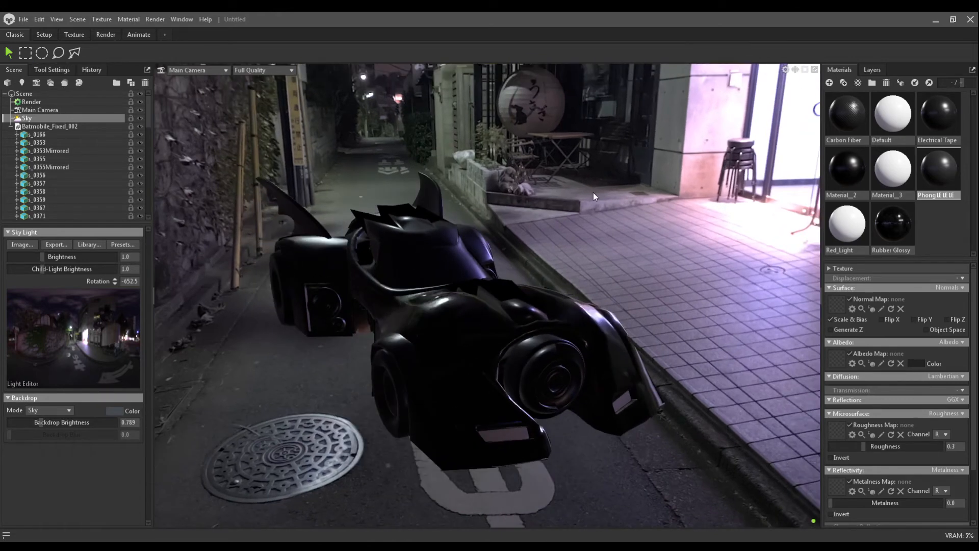
Add four sky lights in the light editor, one at the bright shopfront and three on the darker foliage side
left_click(85, 334)
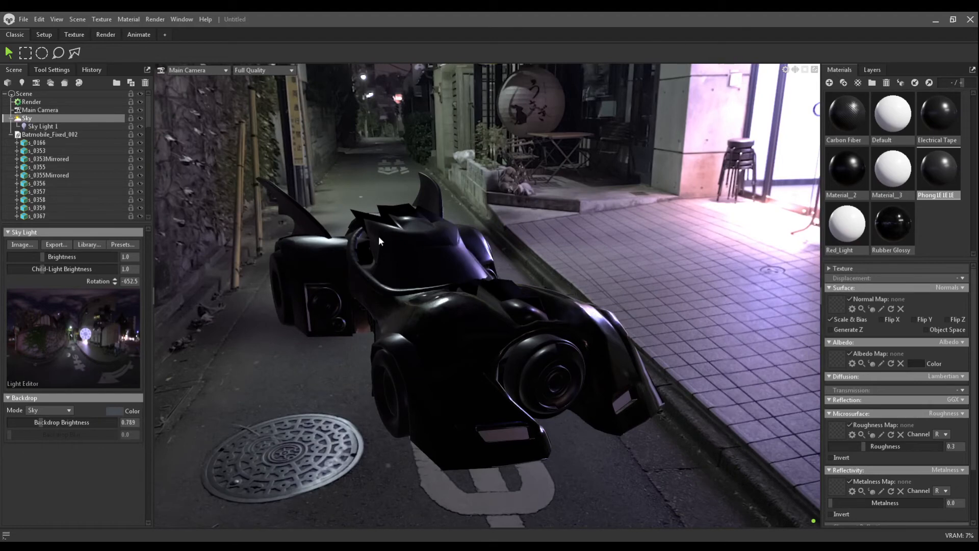
left_click(47, 331)
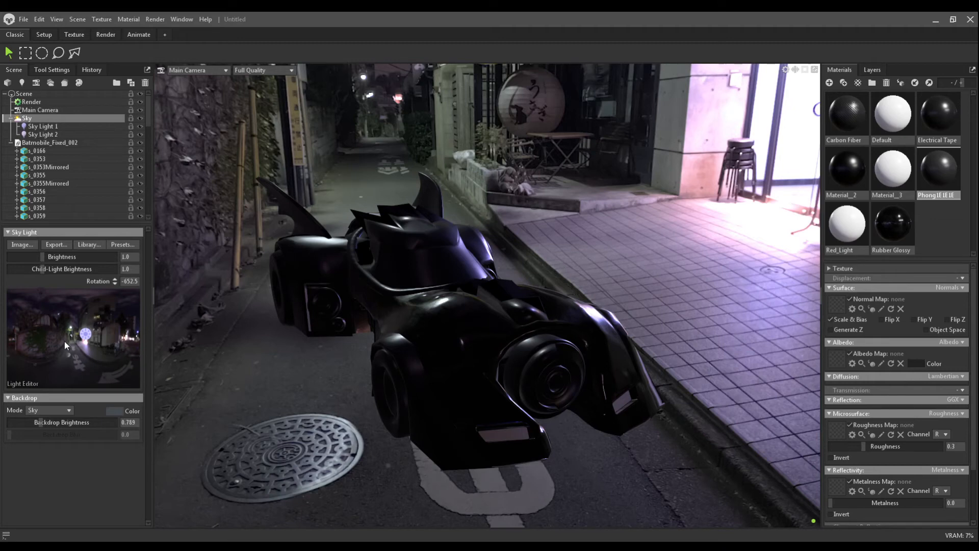
left_click(47, 320)
left_click(26, 332)
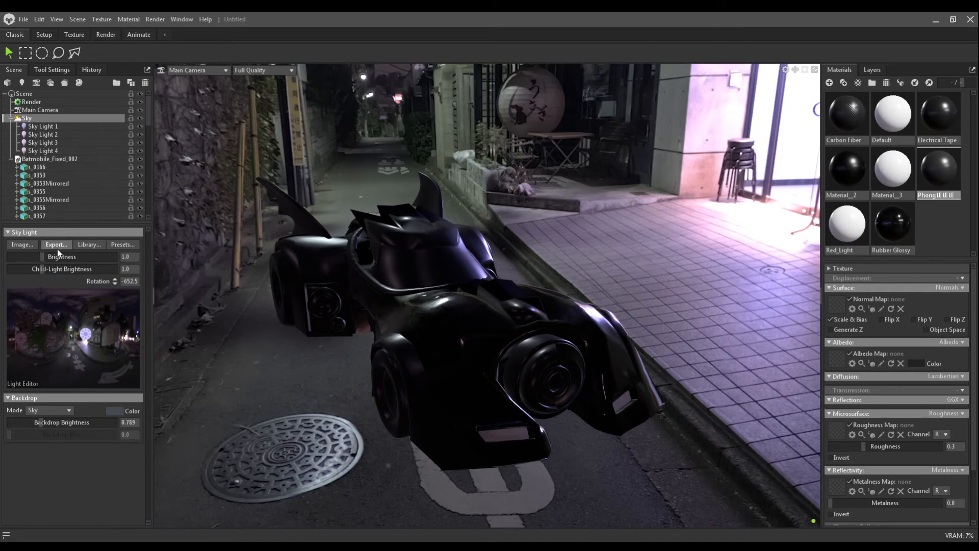
Increase the brightness of Sky Light 1
left_click(39, 128)
left_click_drag(51, 266, 62, 266)
left_click_drag(586, 184, 583, 240)
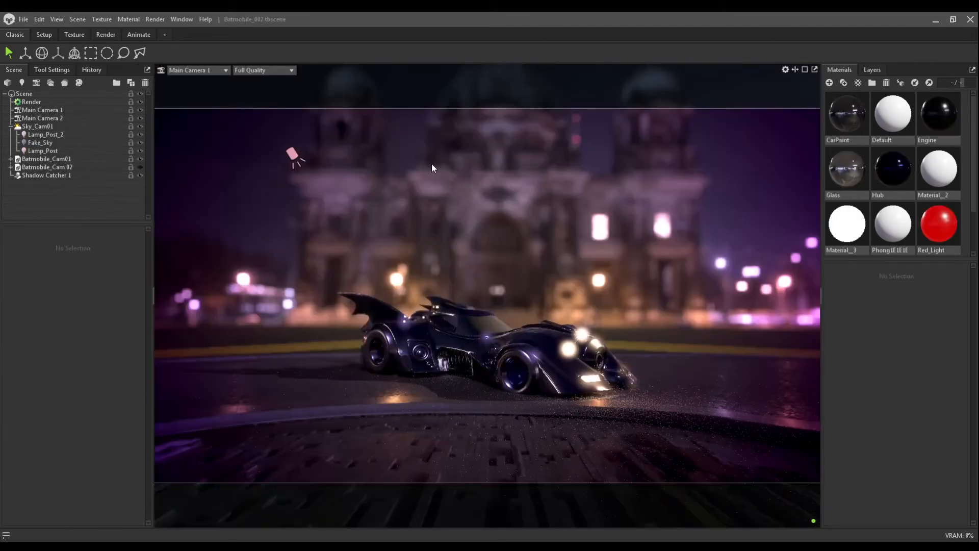
Enable ray tracing in the render settings of the Batmobile_002 scene
left_click(31, 100)
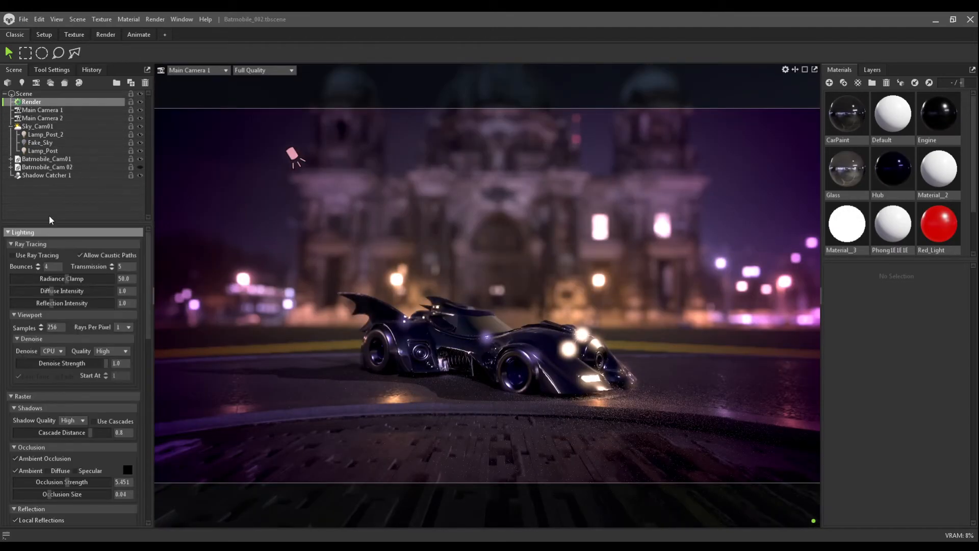
left_click(23, 256)
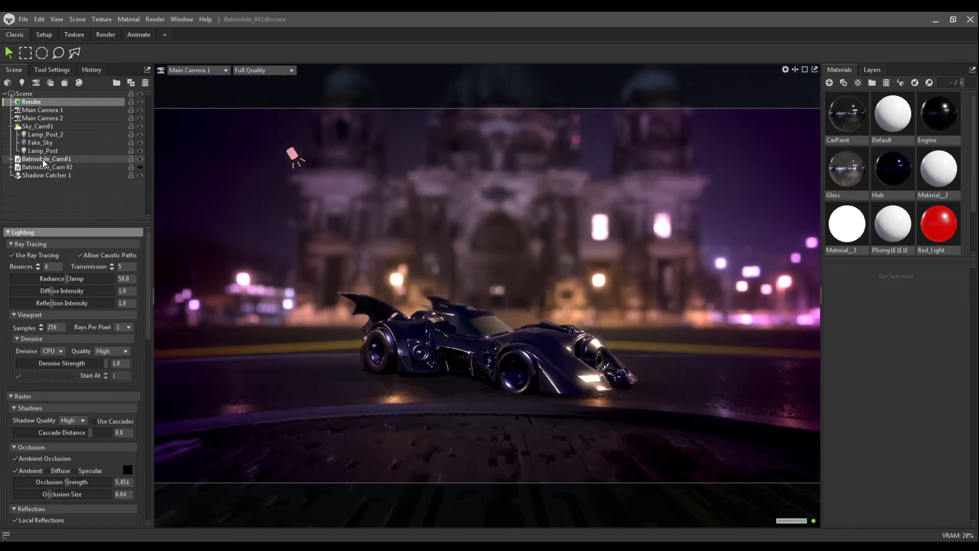
Compare the two car models by showing Batmobile_Cam 02 in place of Batmobile_Cam01, ending with only Batmobile_Cam01 visible
left_click(72, 159)
left_click(138, 160)
left_click(138, 165)
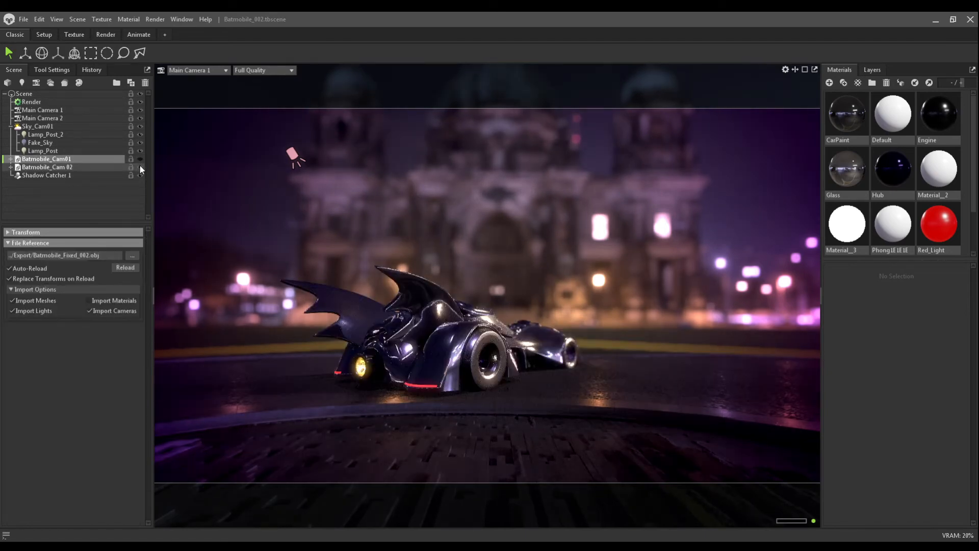
left_click(139, 165)
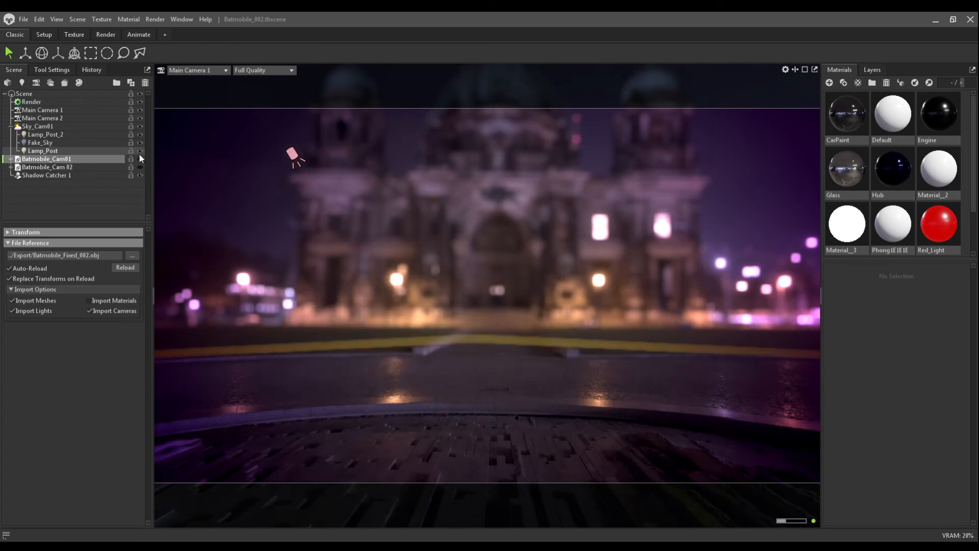
left_click(139, 159)
Examine the car, cameras and surrounding sky backdrop from several sides in the Perspective view
left_click(199, 70)
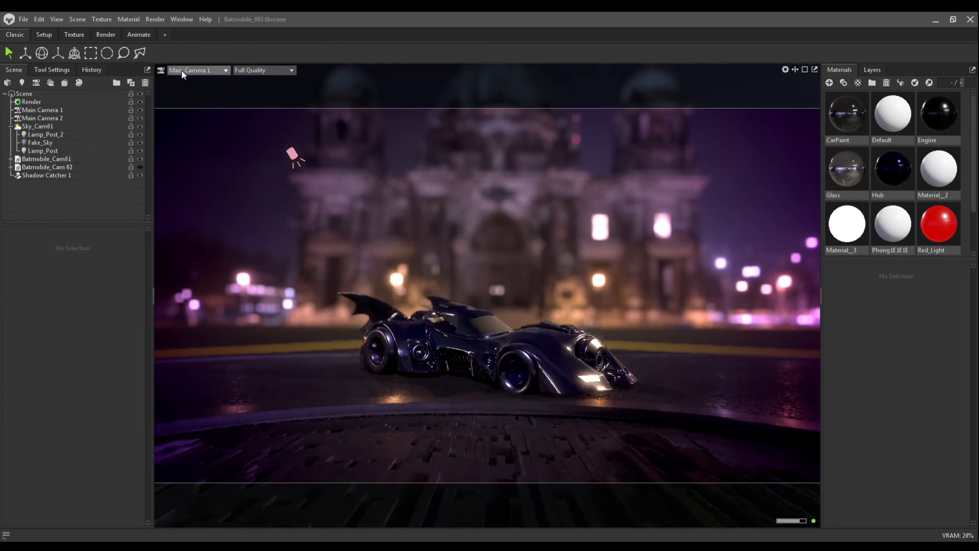
left_click(200, 105)
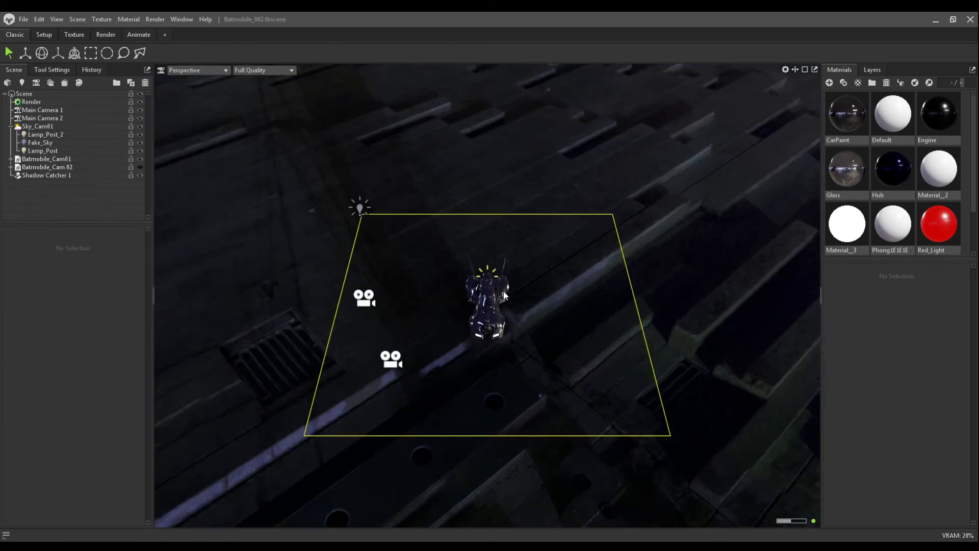
scroll(479, 250, "up", 10)
left_click_drag(366, 306, 471, 185)
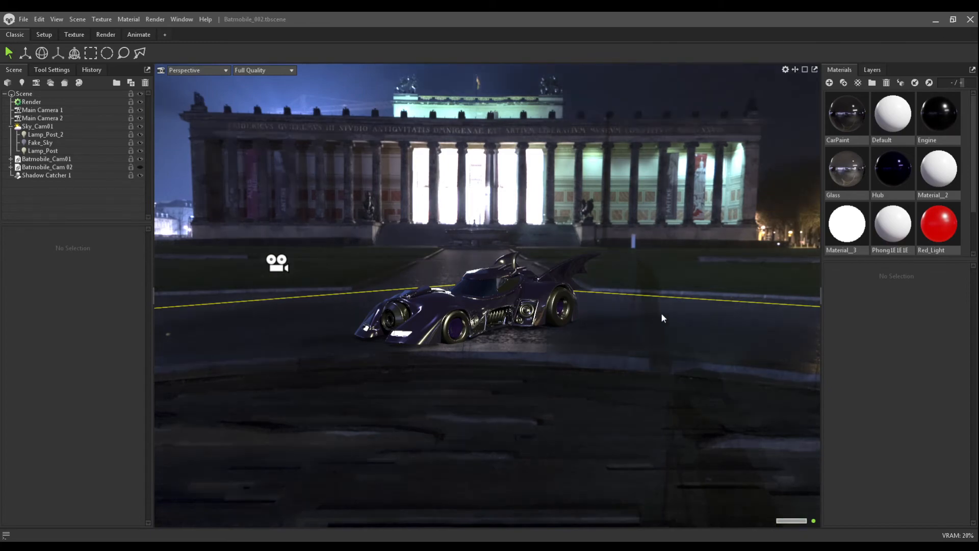
left_click_drag(491, 240, 531, 257)
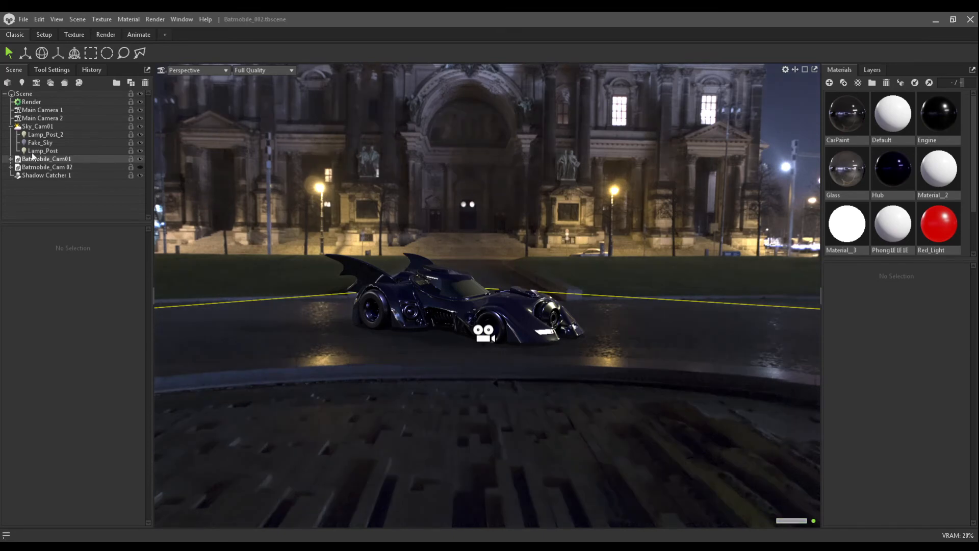
Set the brightness of the Lamp_Post spot light to about 6.58 while viewing through Main Camera 1
left_click(48, 150)
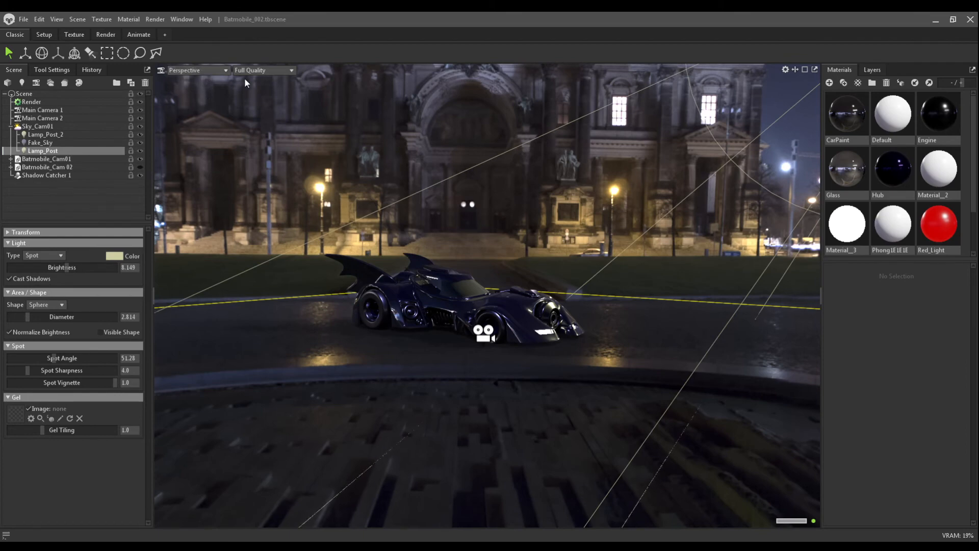
left_click(212, 71)
left_click(207, 81)
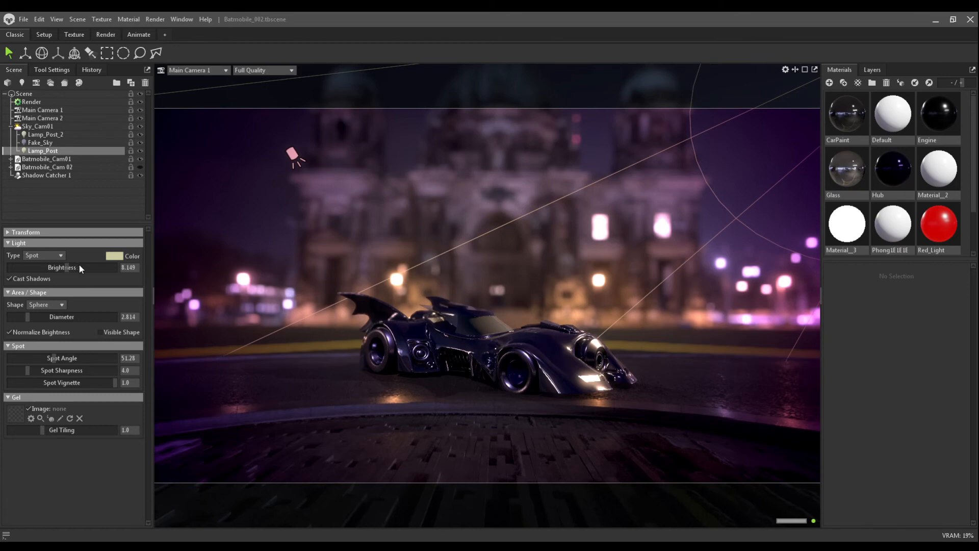
left_click_drag(71, 264, 71, 268)
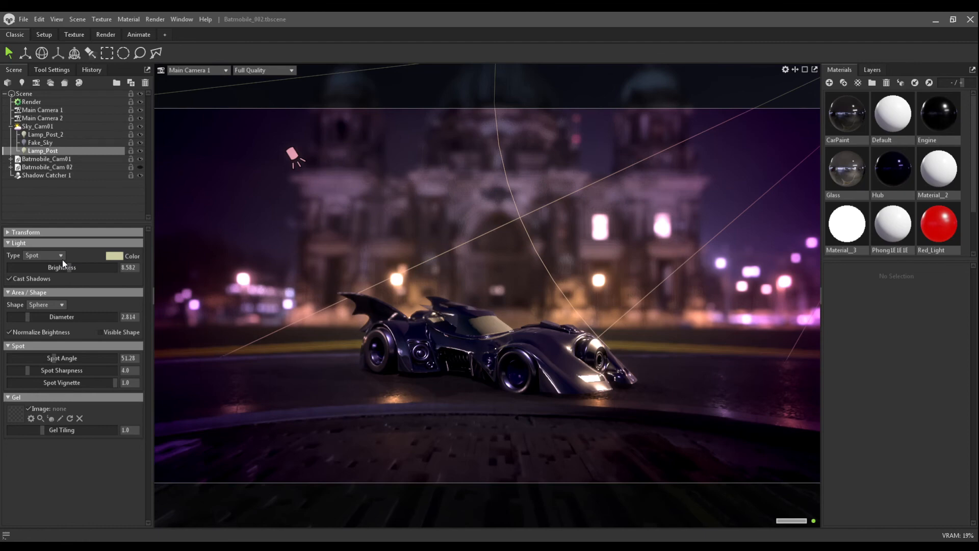
Try out two different post effect presets on Main Camera 1
left_click(41, 105)
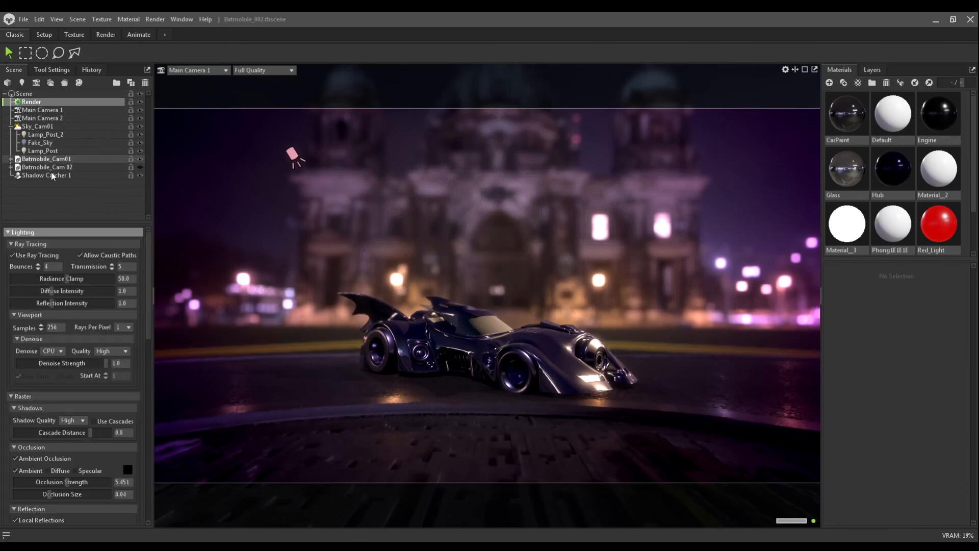
left_click(55, 127)
left_click(62, 110)
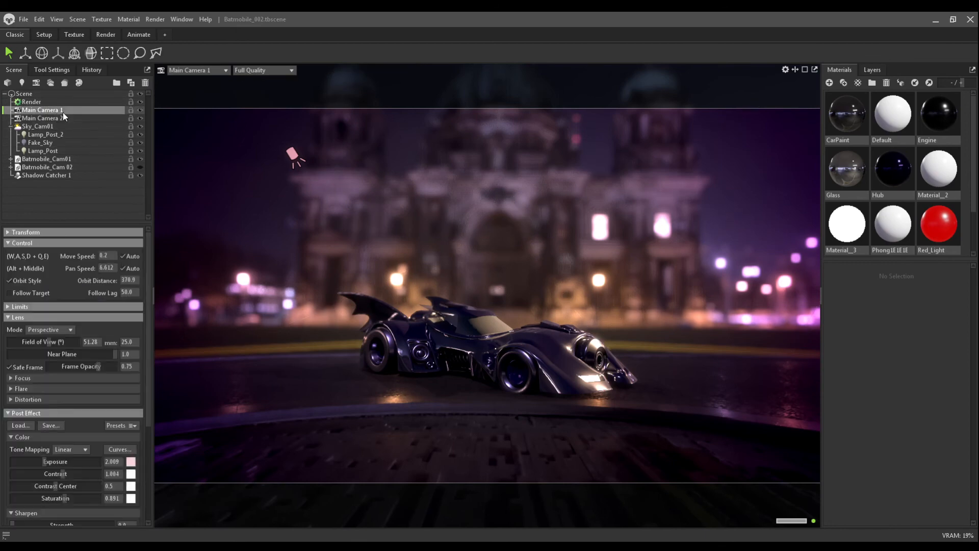
scroll(78, 388, "down", 3)
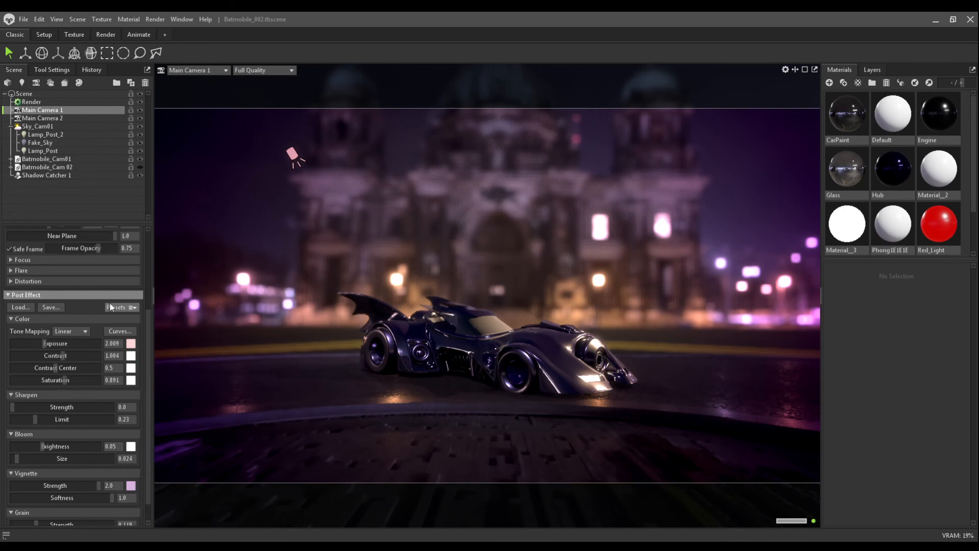
left_click(112, 311)
left_click(107, 334)
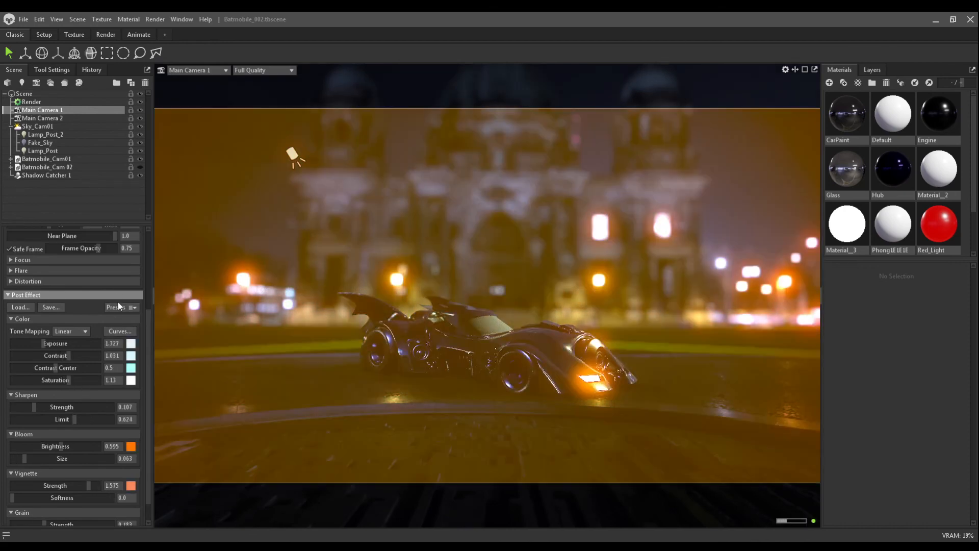
left_click(115, 309)
left_click(113, 351)
Apply the neutral post effect preset to Main Camera 1, with exposure, contrast and saturation at 1.0 and bloom brightness and vignette strength at 0
left_click(120, 306)
left_click(118, 317)
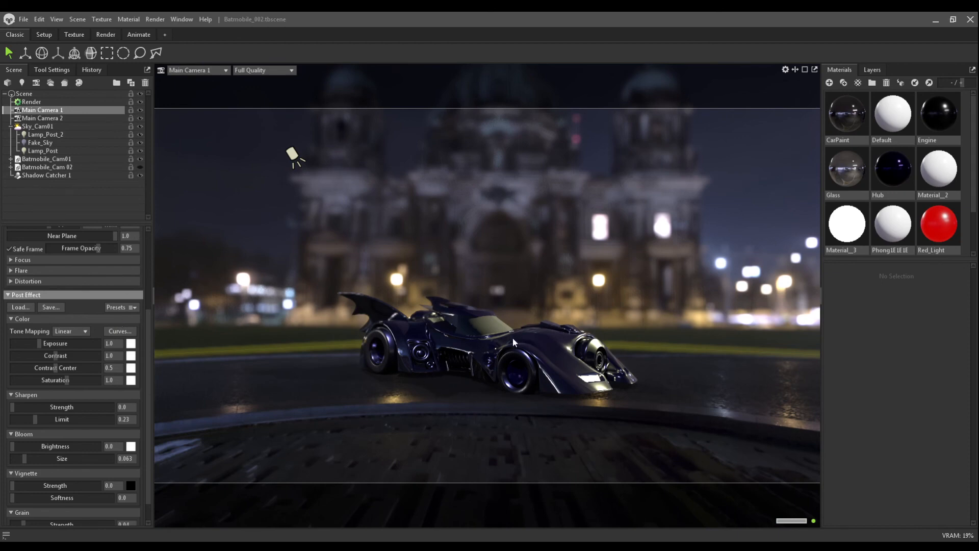
mouse_move(601, 242)
left_mouse_down()
mouse_move(577, 244)
mouse_move(610, 243)
left_mouse_up()
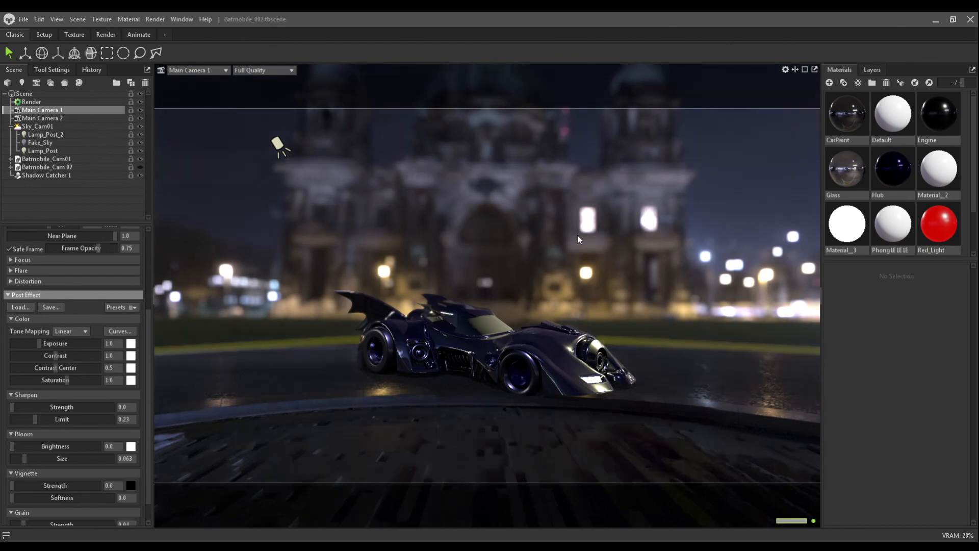
left_click_drag(617, 267, 647, 294)
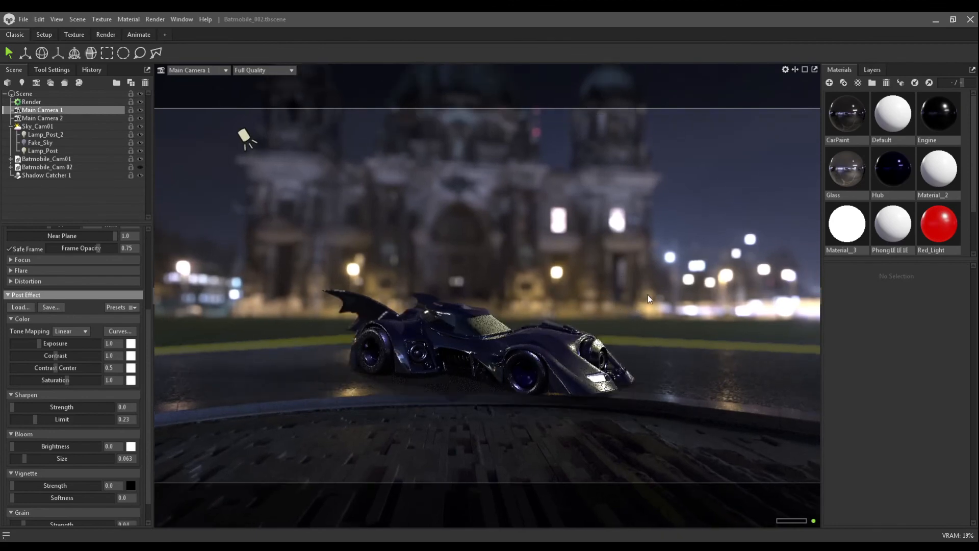